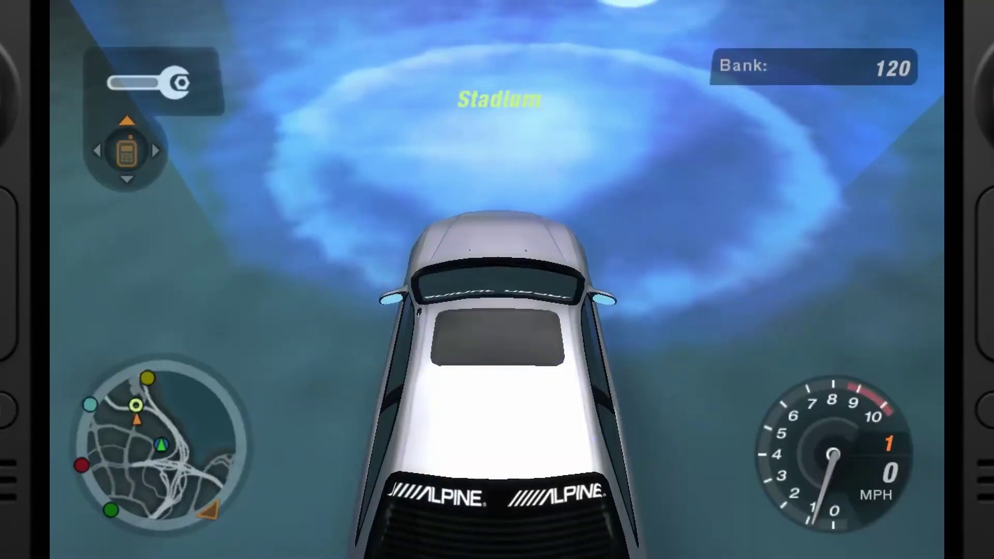
# Drive from the stadium marker, turn left and speed through the underpass, then right-click the game ISO
pyautogui.press('Up')
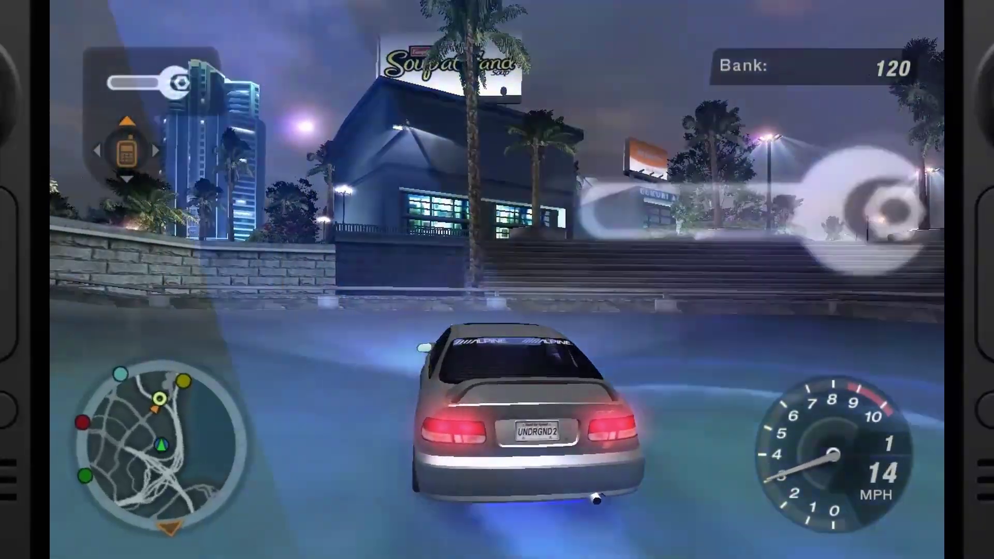
pyautogui.press('Left')
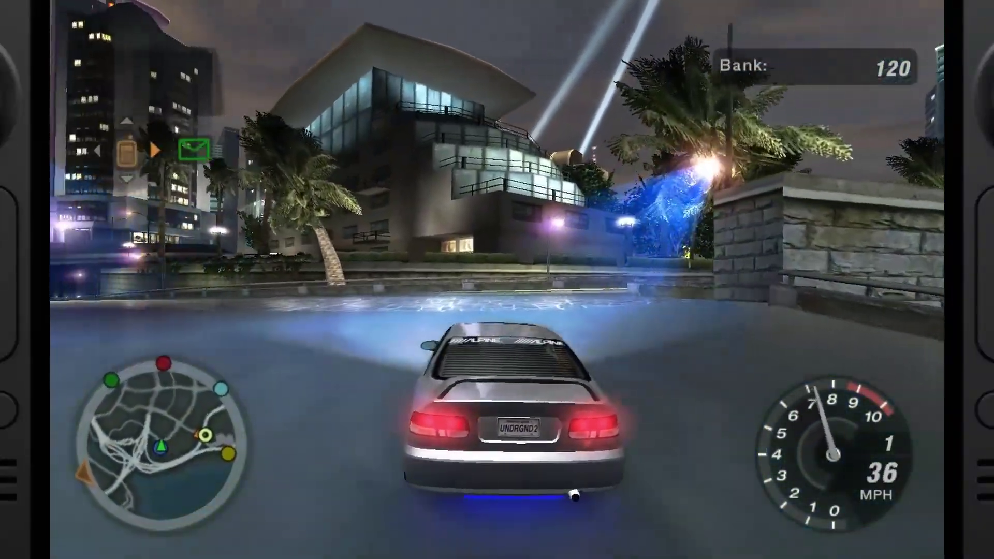
pyautogui.press('Up')
pyautogui.press('Left')
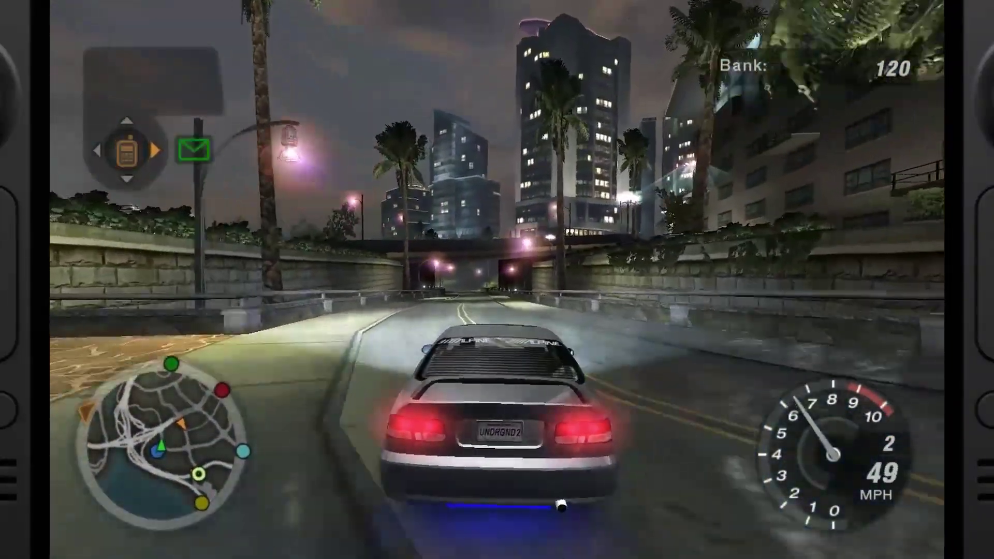
pyautogui.press('Up')
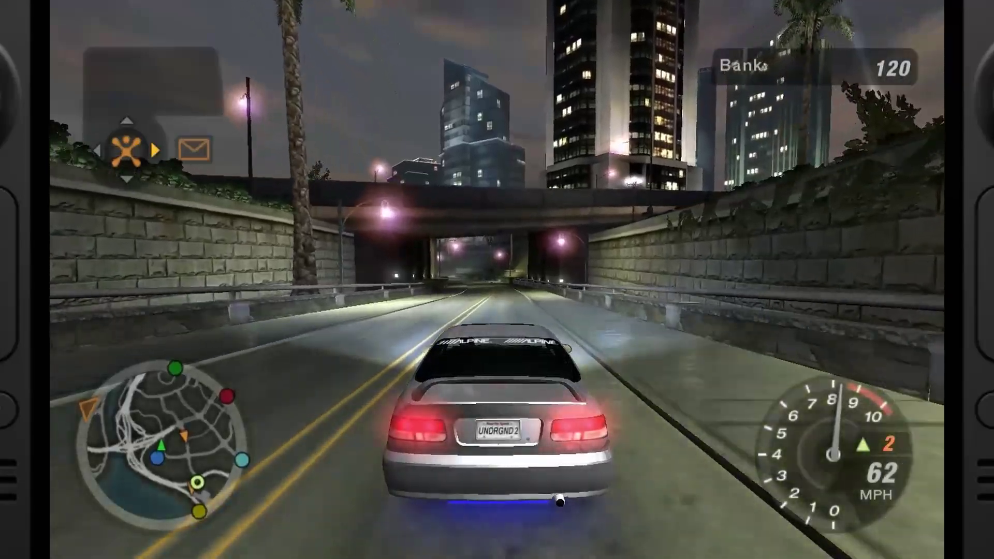
pyautogui.press('Up')
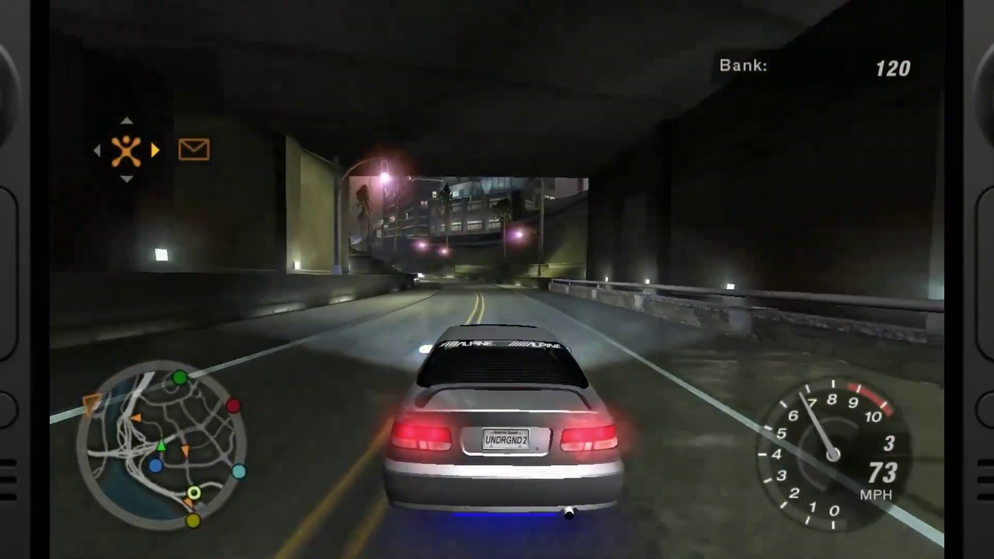
pyautogui.rightClick(453, 239)
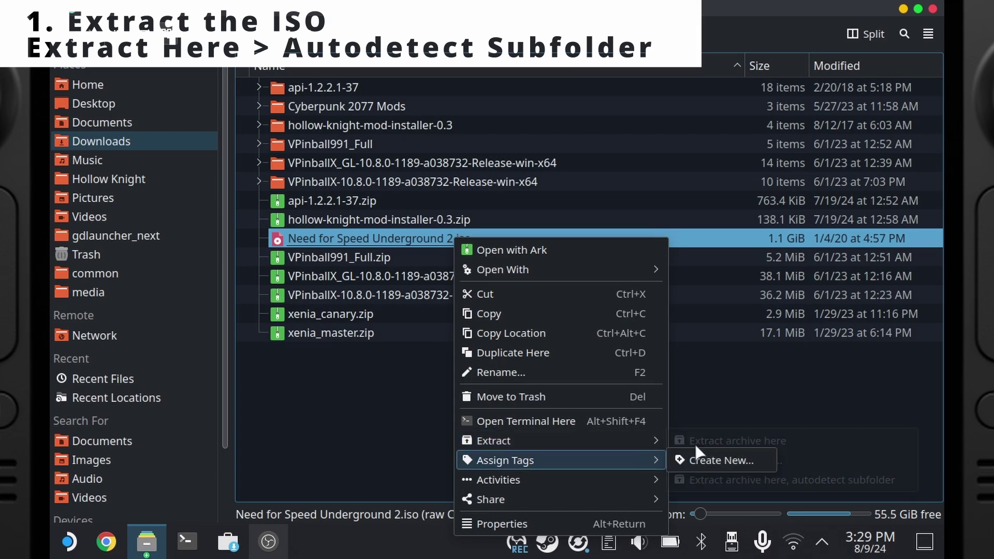
# Extract the ISO into an autodetected subfolder and open the extracted Need for Speed Underground 2 folder
pyautogui.moveTo(661, 440)
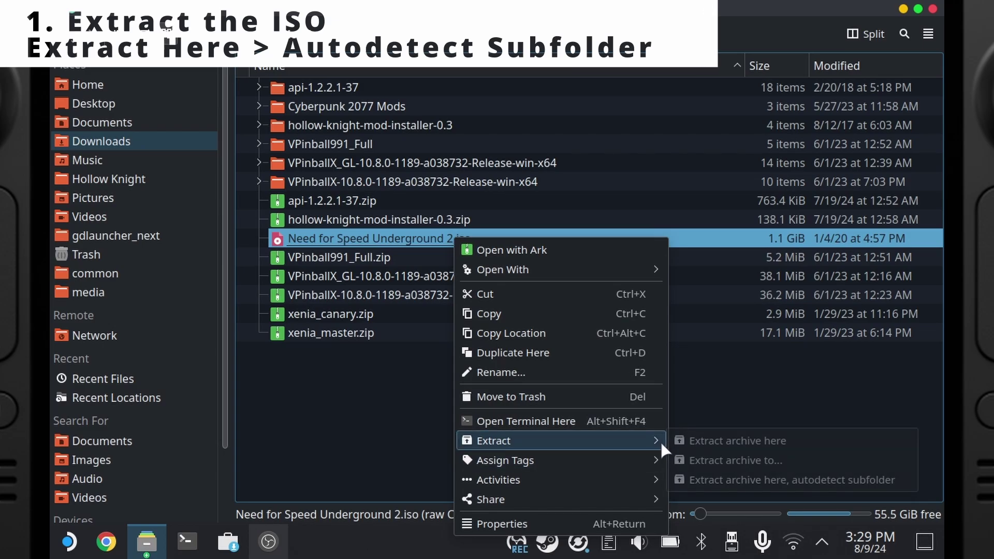
pyautogui.click(714, 477)
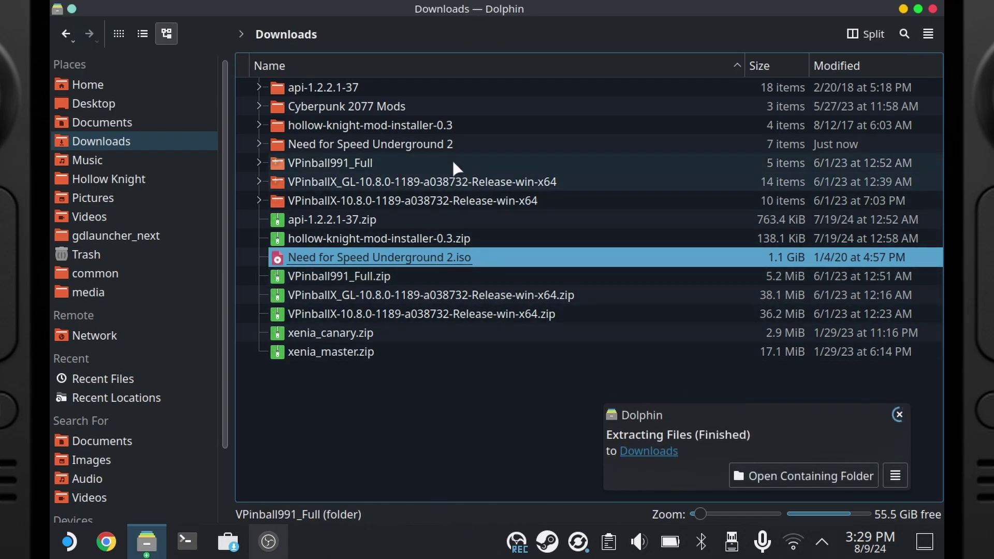
pyautogui.doubleClick(446, 143)
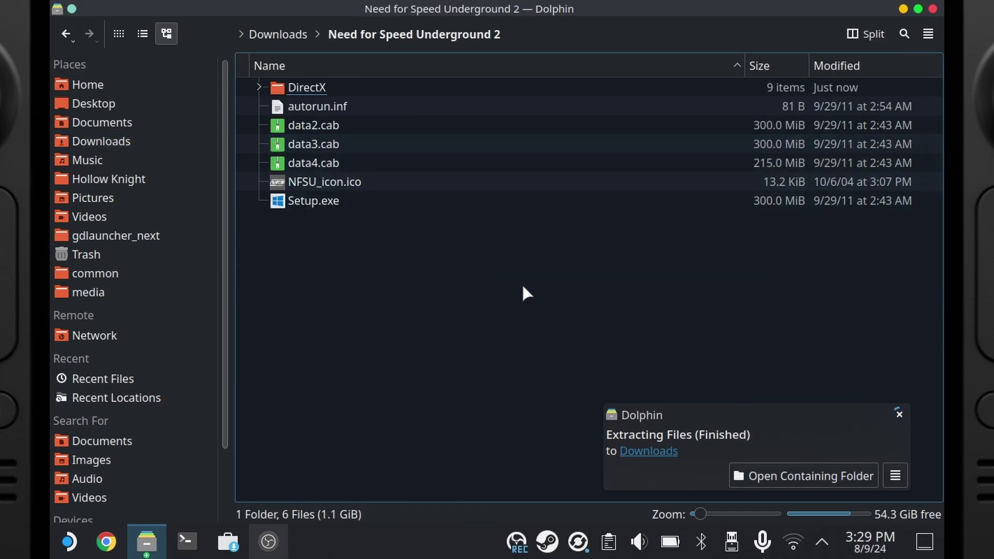
# Dismiss the extraction notification and add Setup.exe to Steam as a shortcut
pyautogui.click(904, 418)
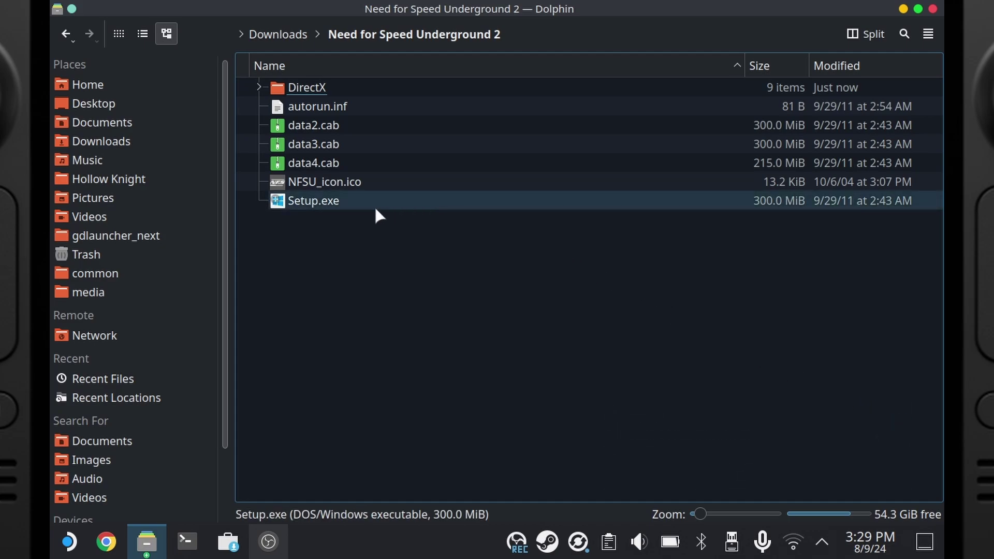
pyautogui.rightClick(388, 204)
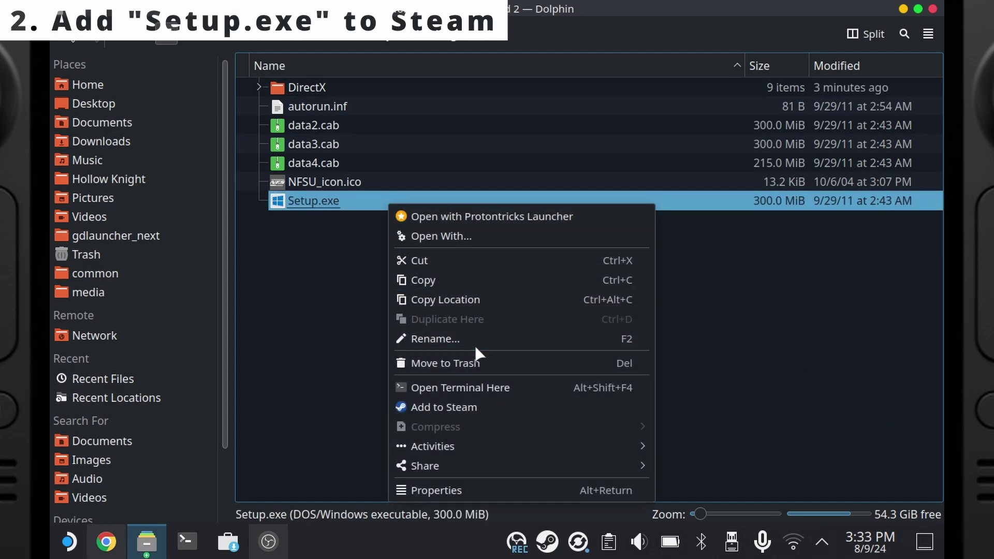
pyautogui.click(471, 403)
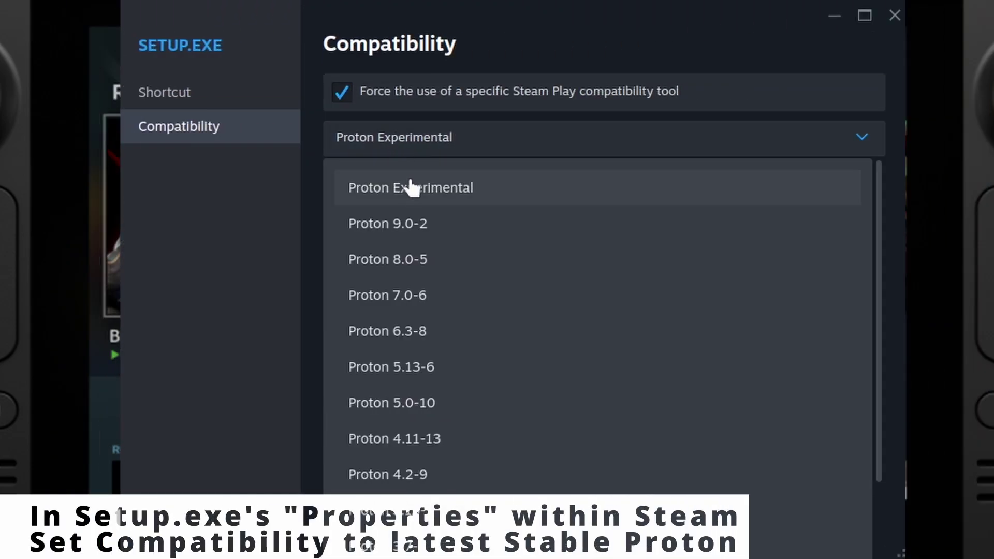
# Set the SETUP.EXE shortcut to Proton 9.0-2 and advance the running installer to the install location page
pyautogui.click(426, 222)
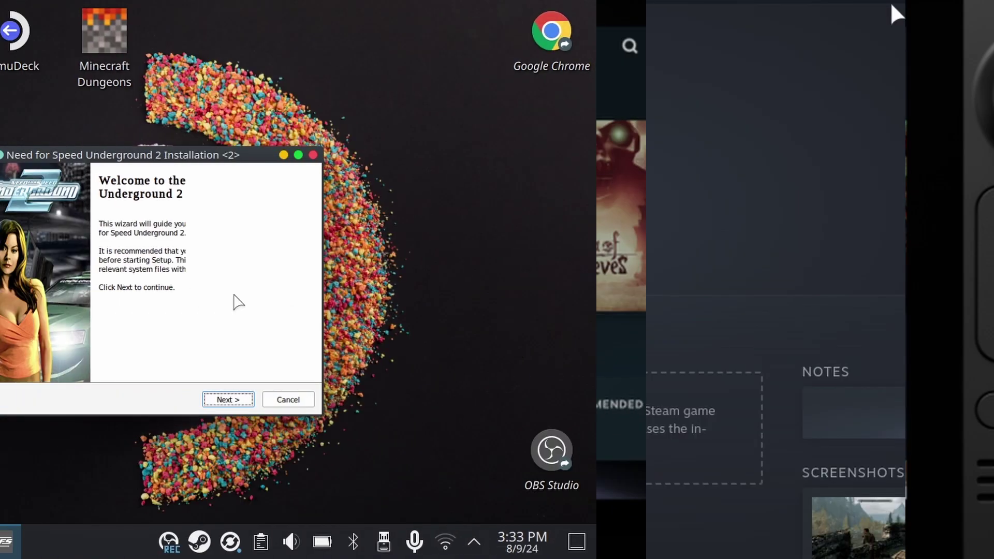
pyautogui.click(228, 399)
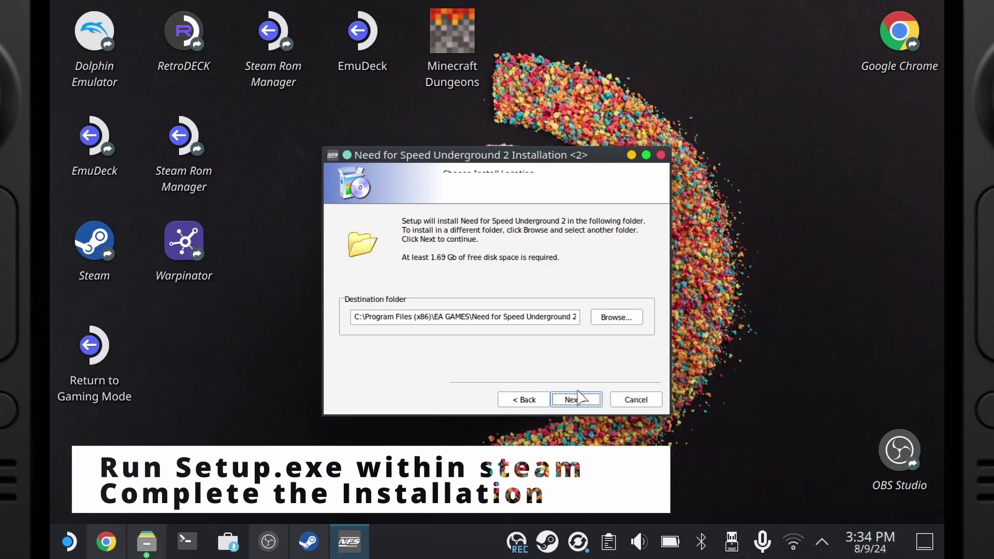
# Install to the default location with the Games start menu folder and both shortcuts, finish, and cancel the Disc 2 prompt
pyautogui.click(577, 400)
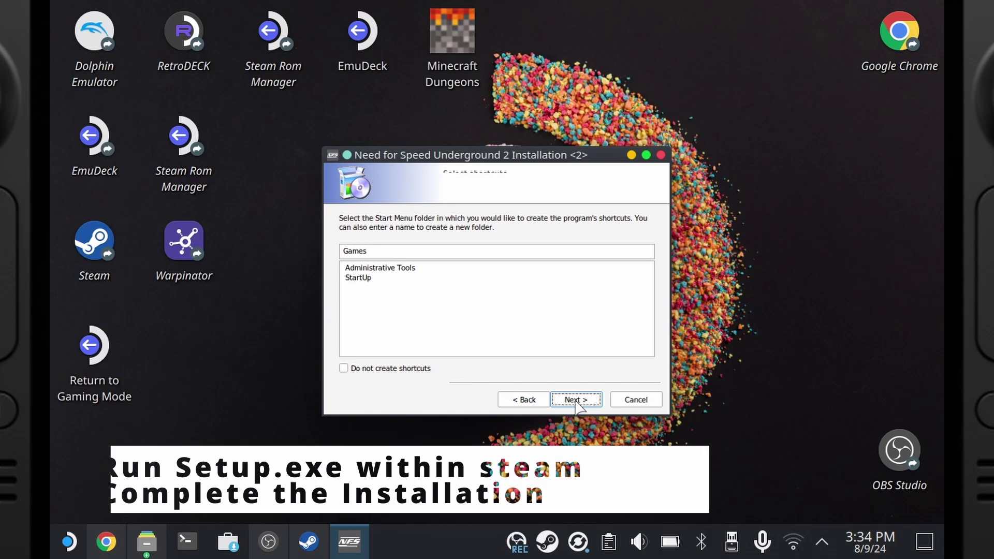
pyautogui.click(577, 400)
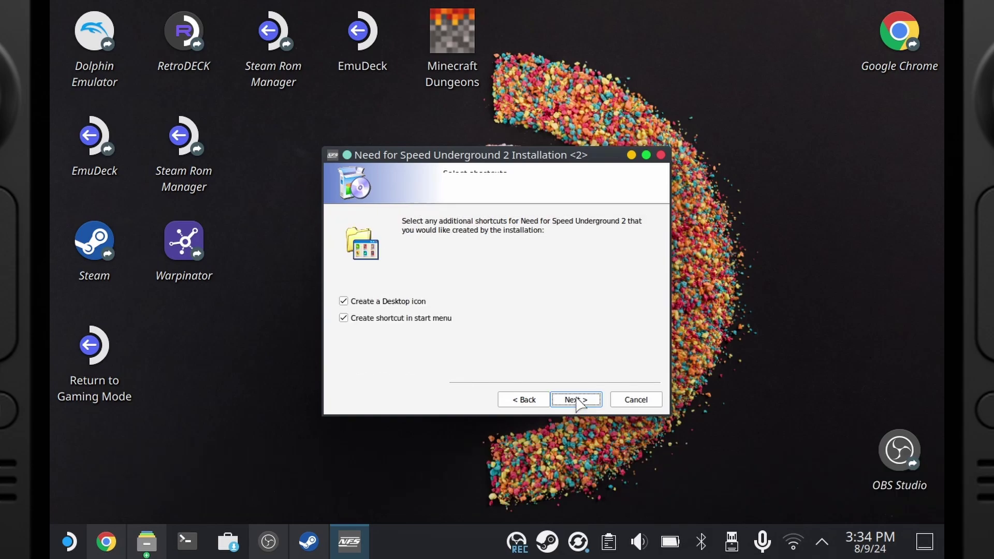
pyautogui.click(577, 400)
pyautogui.click(576, 399)
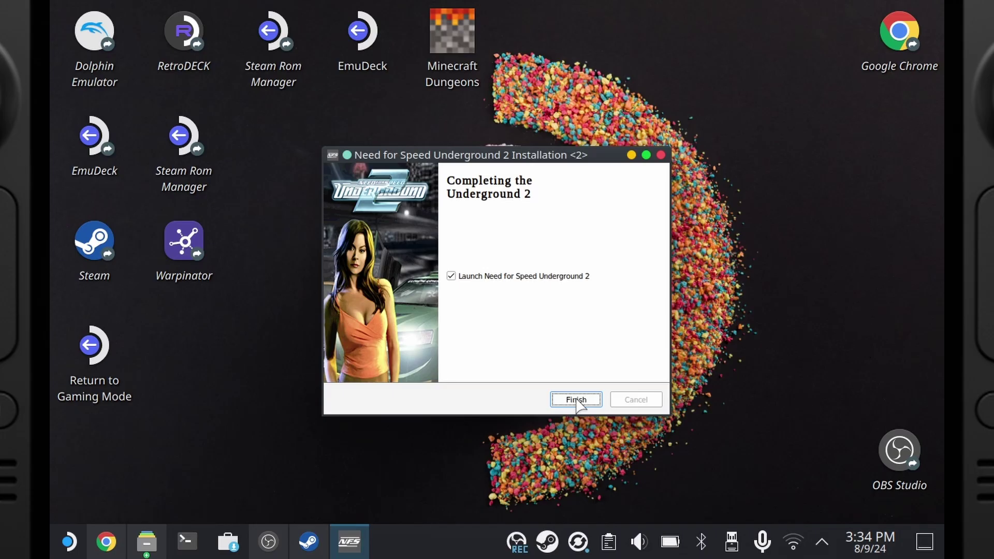
pyautogui.click(575, 399)
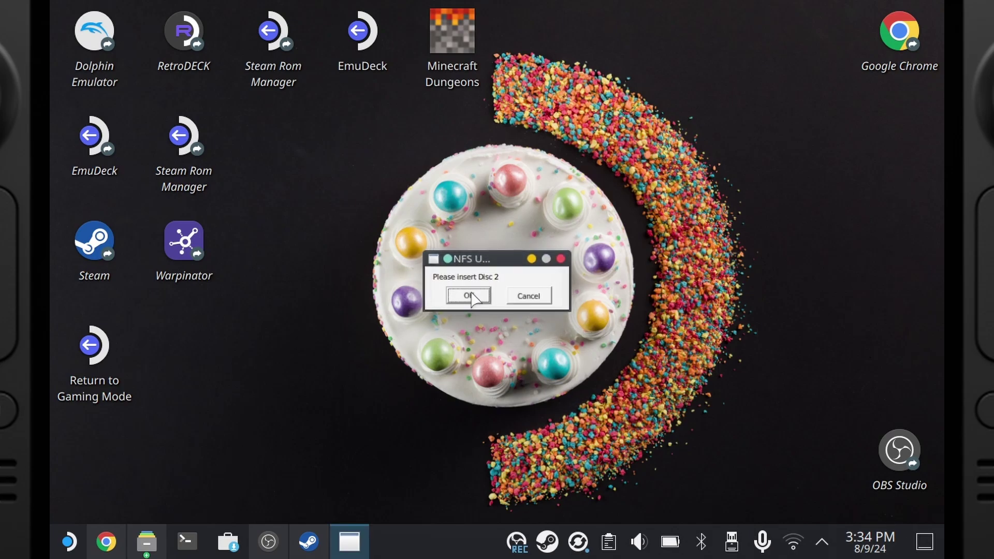
pyautogui.click(536, 303)
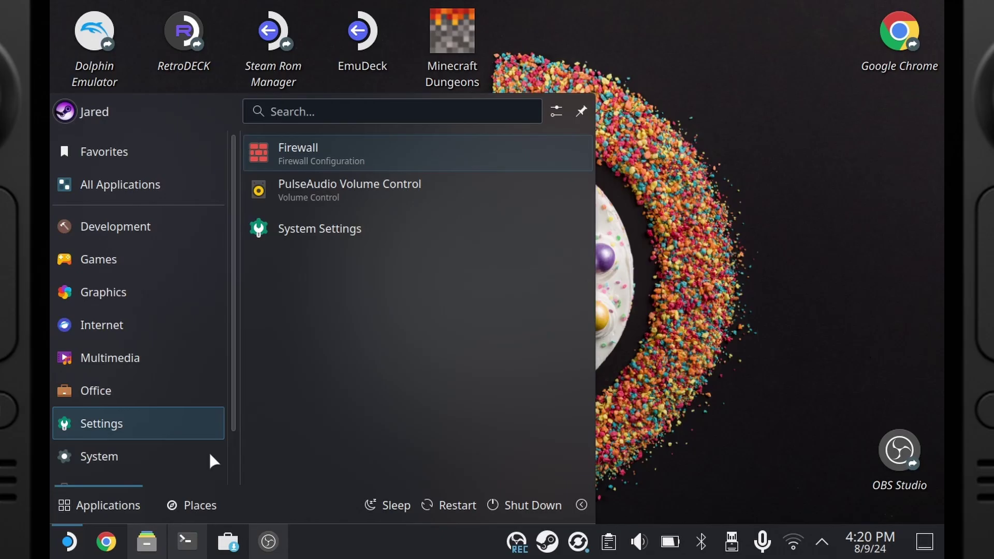
# Search 'pr' in Discover to find Protontricks, then launch it targeting the Setup.exe shortcut
pyautogui.moveTo(216, 449)
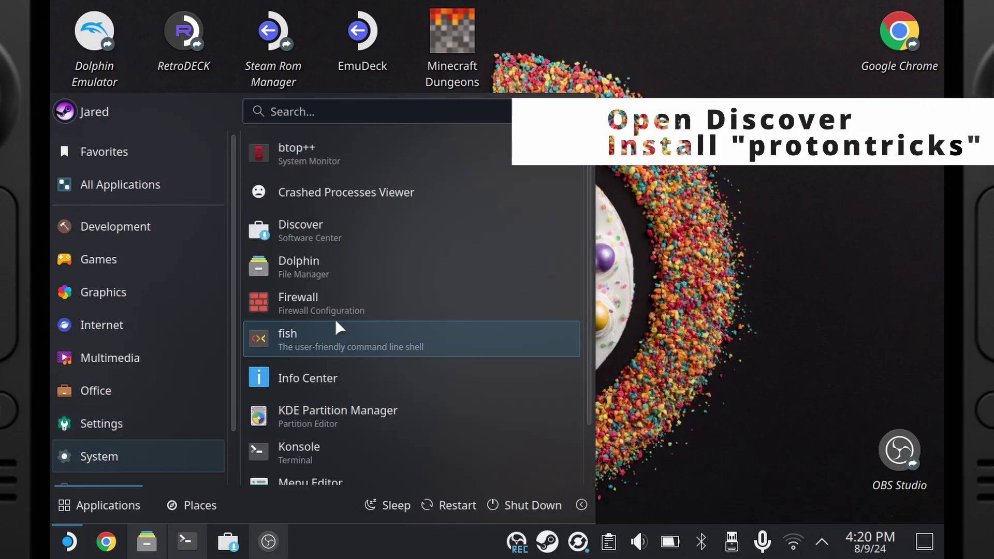
pyautogui.click(336, 234)
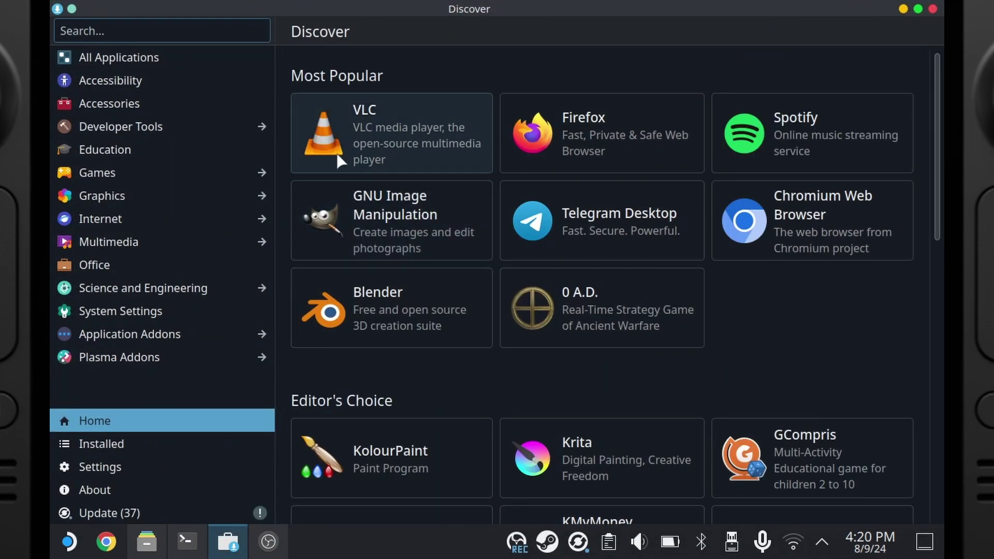
pyautogui.click(248, 36)
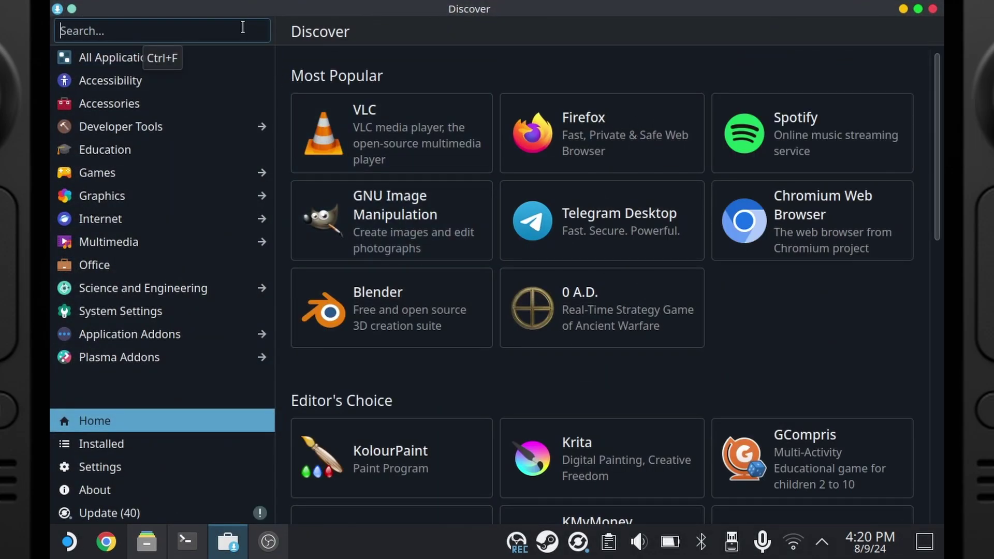
pyautogui.write('proton')
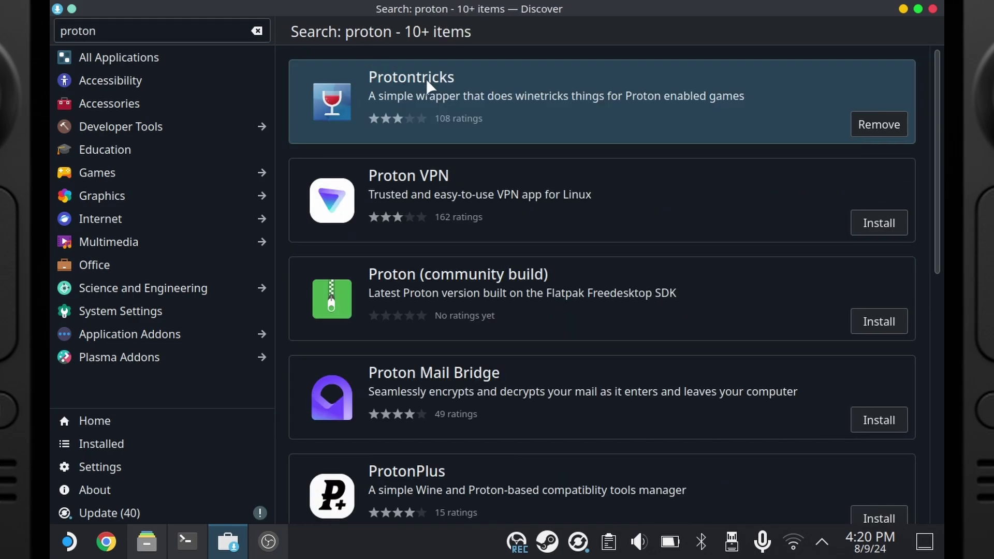
pyautogui.click(430, 87)
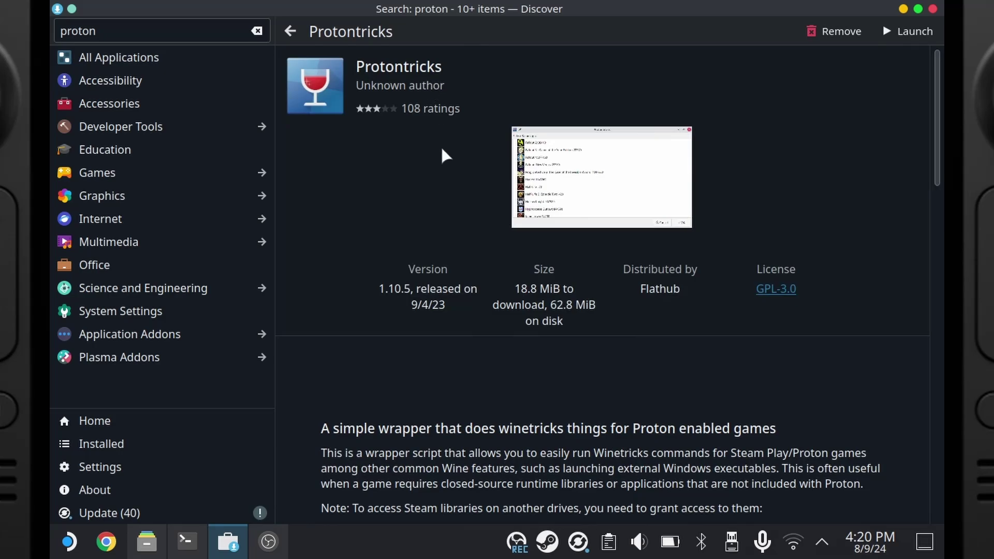
pyautogui.click(69, 541)
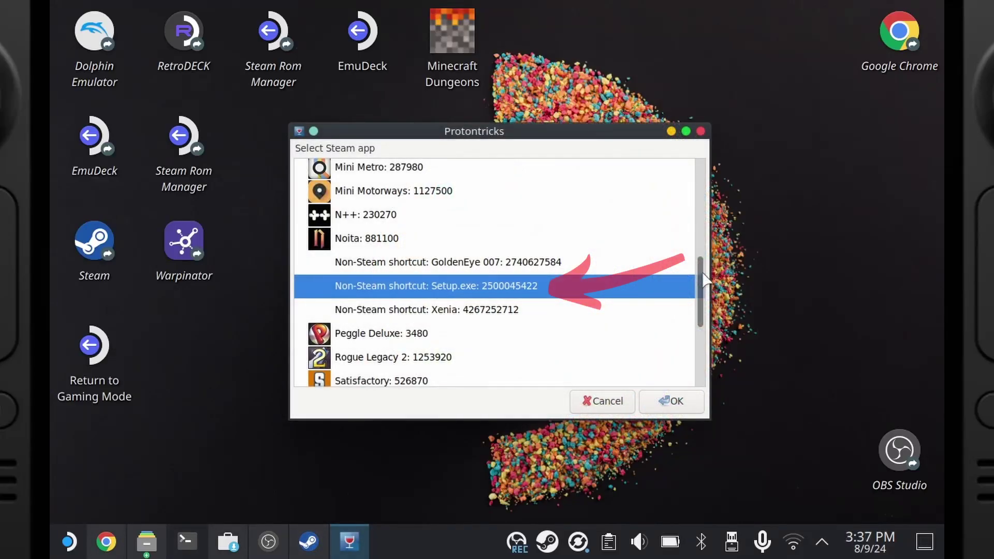
pyautogui.click(698, 405)
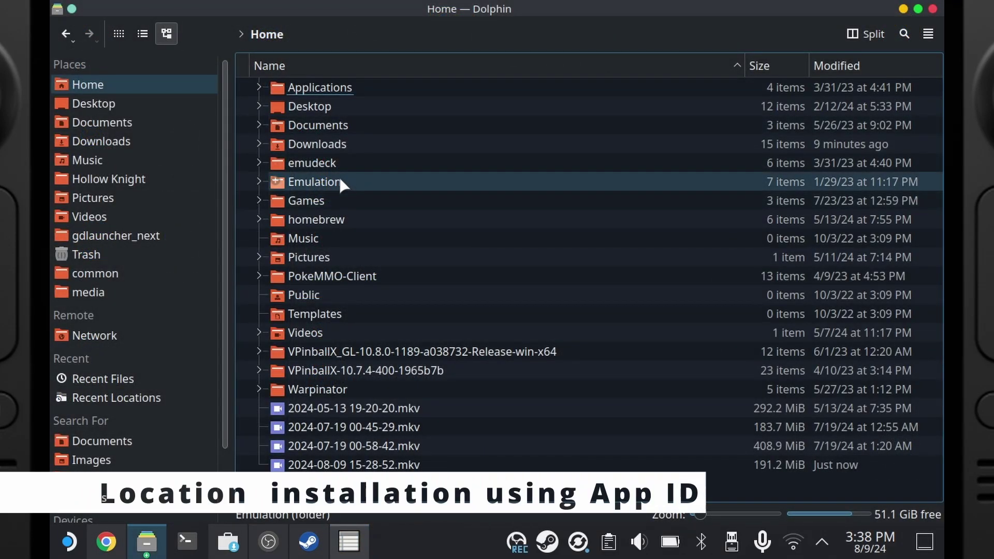
# Show hidden files and browse from Home into .local > share > Steam
pyautogui.click(928, 34)
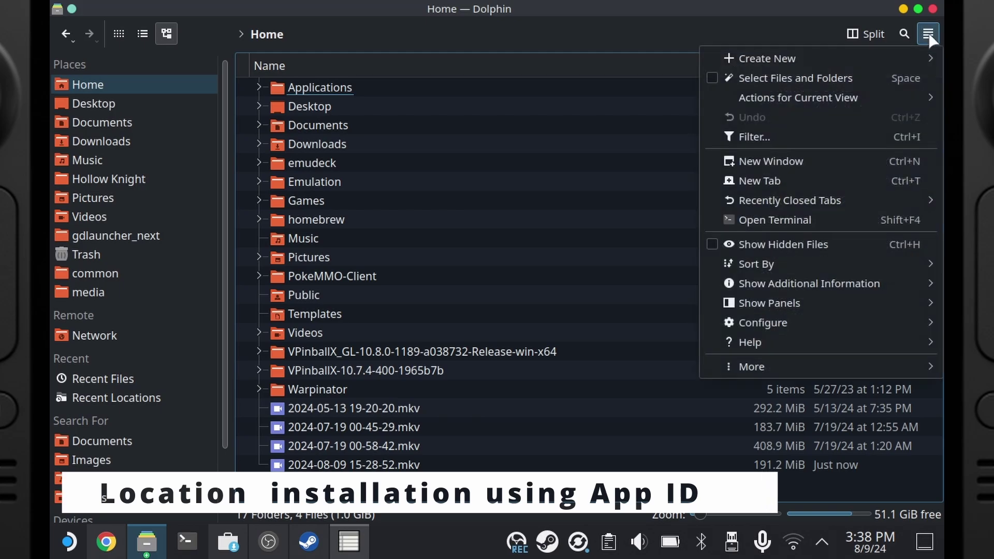
pyautogui.click(801, 245)
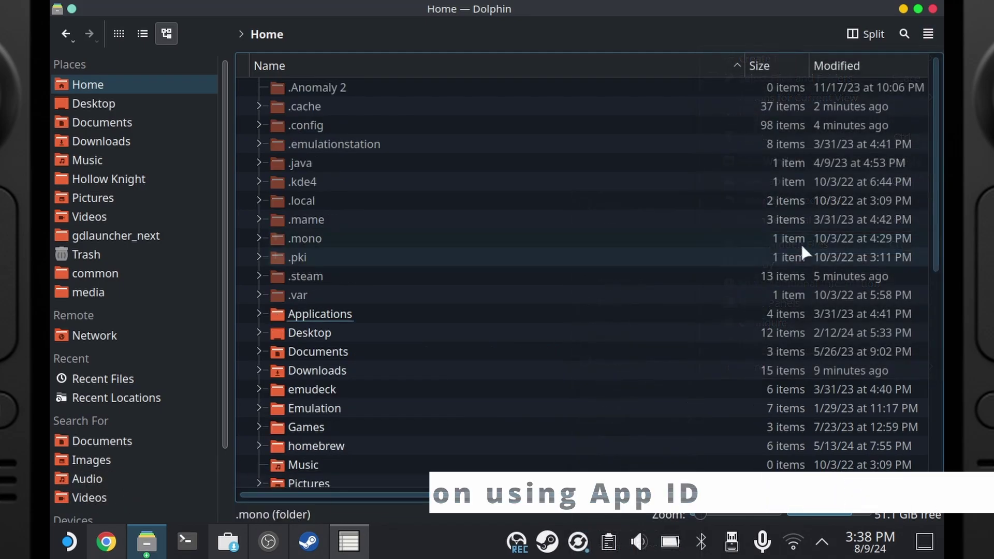
pyautogui.doubleClick(548, 192)
pyautogui.doubleClick(472, 82)
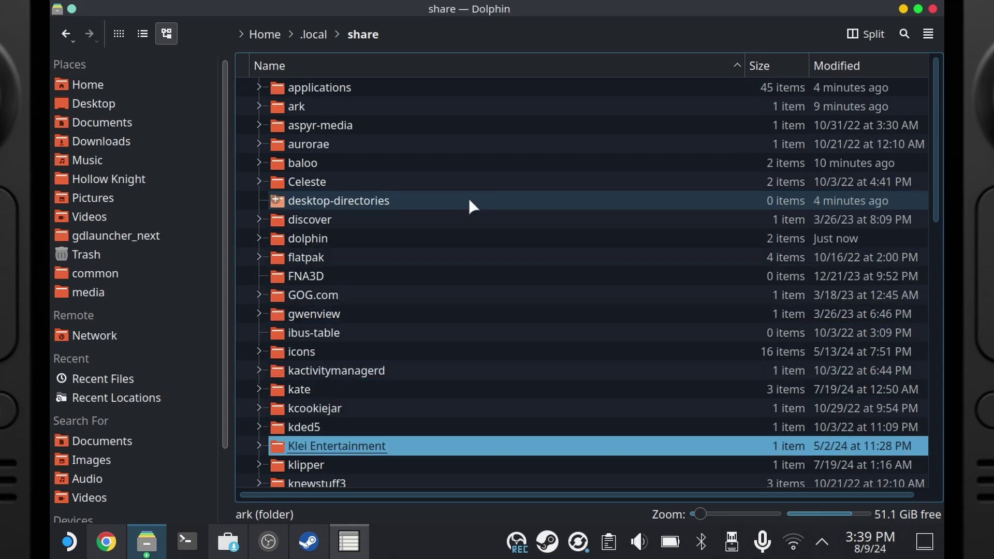
pyautogui.press('Down')
pyautogui.press('Down')
pyautogui.press('Down')
pyautogui.press('Down')
pyautogui.press('Down')
pyautogui.press('Down')
pyautogui.press('Down')
pyautogui.press('Down')
pyautogui.press('Down')
pyautogui.press('Down')
pyautogui.press('Down')
pyautogui.press('Down')
pyautogui.press('Down')
pyautogui.press('Down')
pyautogui.press('Down')
pyautogui.press('Down')
pyautogui.press('Down')
pyautogui.press('Down')
pyautogui.press('Down')
pyautogui.press('Down')
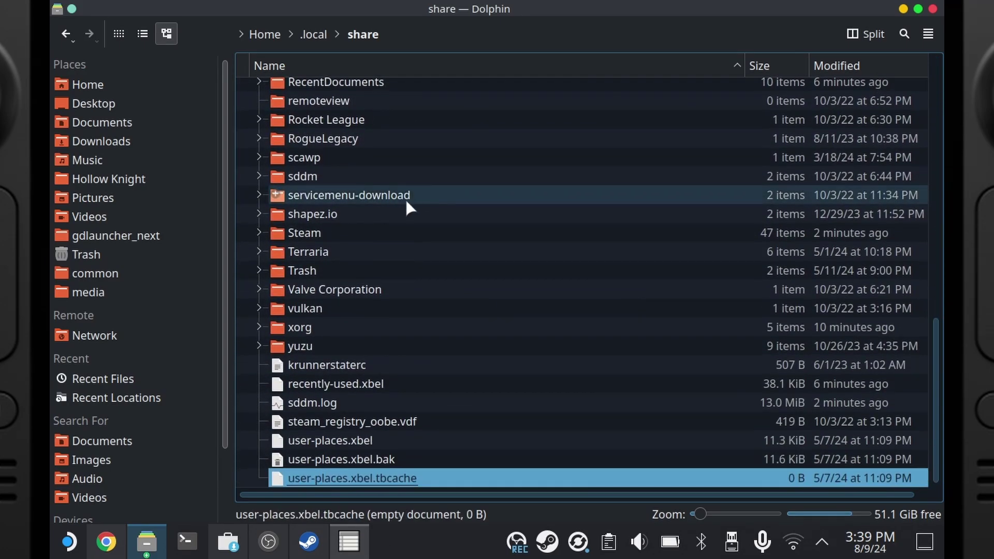
pyautogui.press('Up')
pyautogui.press('Up')
pyautogui.press('Up')
pyautogui.press('Up')
pyautogui.press('Up')
pyautogui.press('Up')
pyautogui.press('Up')
pyautogui.press('Up')
pyautogui.press('Up')
pyautogui.press('Up')
pyautogui.press('Up')
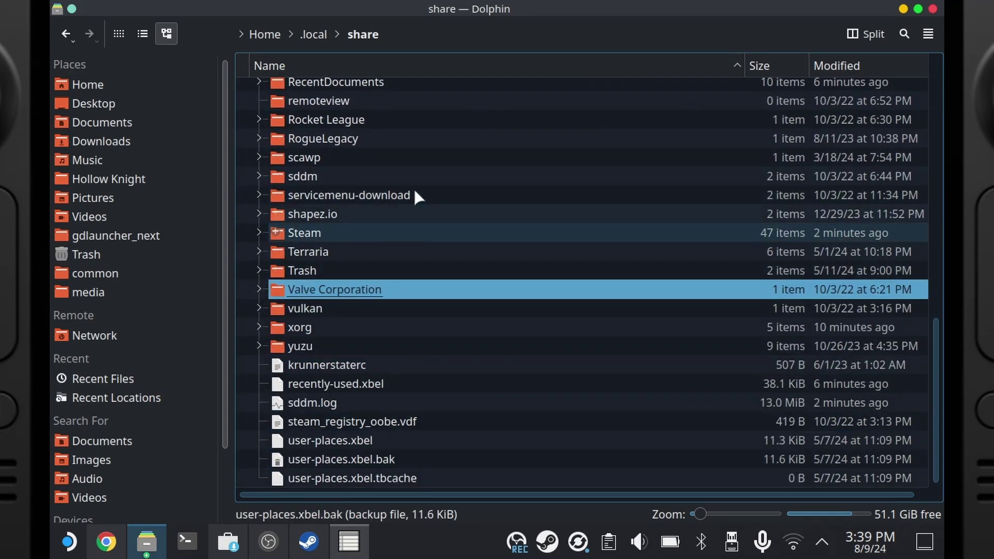
pyautogui.moveTo(466, 11); pyautogui.dragTo(481, 137)
pyautogui.click(461, 361)
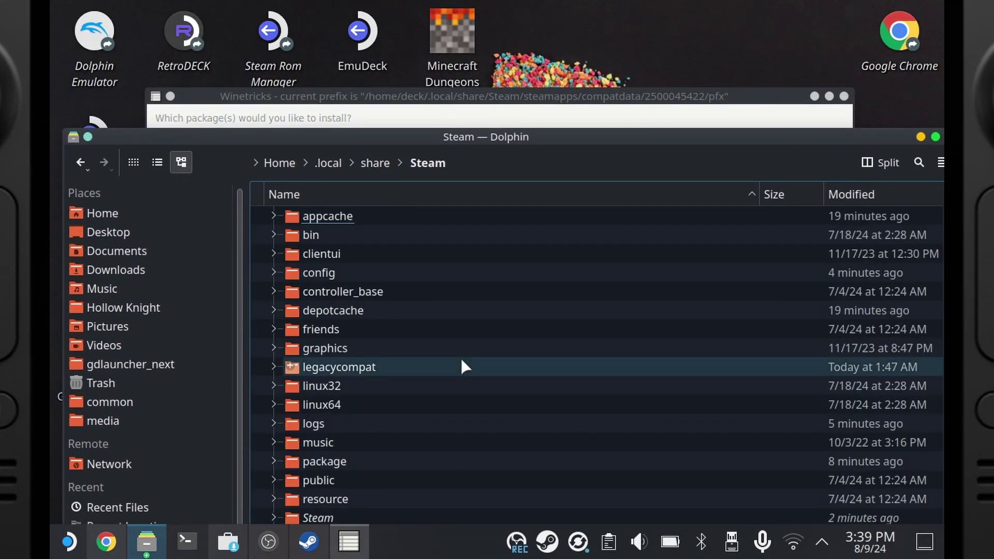
pyautogui.write('b')
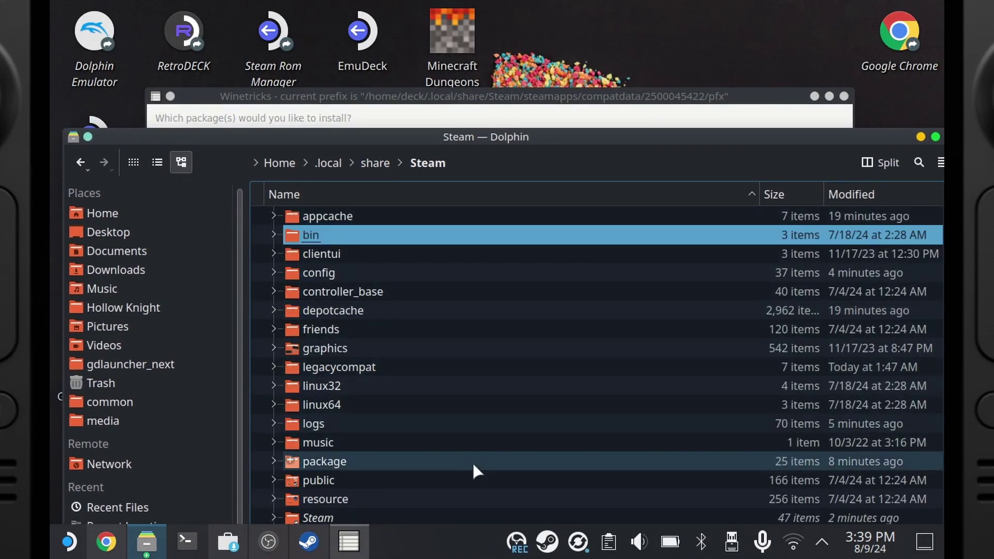
pyautogui.write('lpusteamapps')
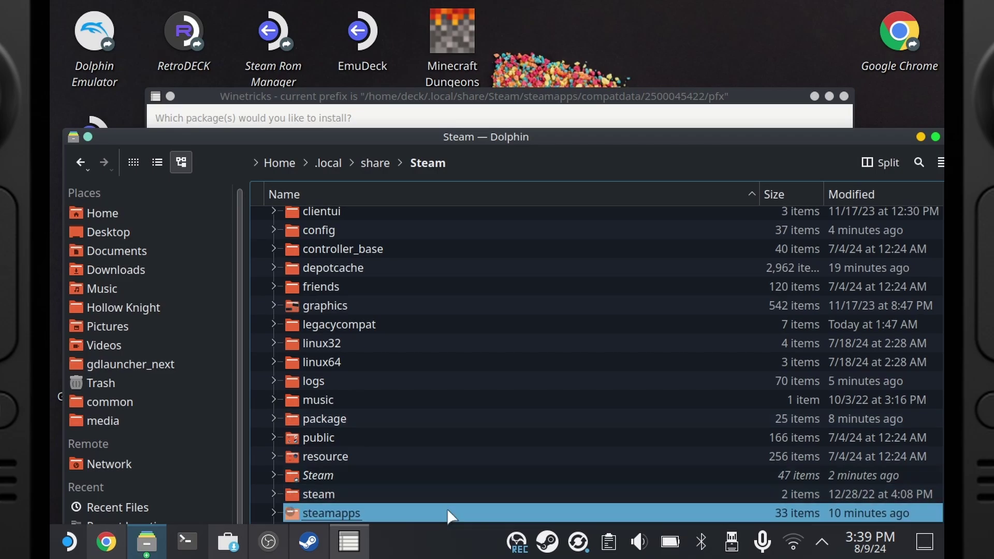
pyautogui.click(451, 513)
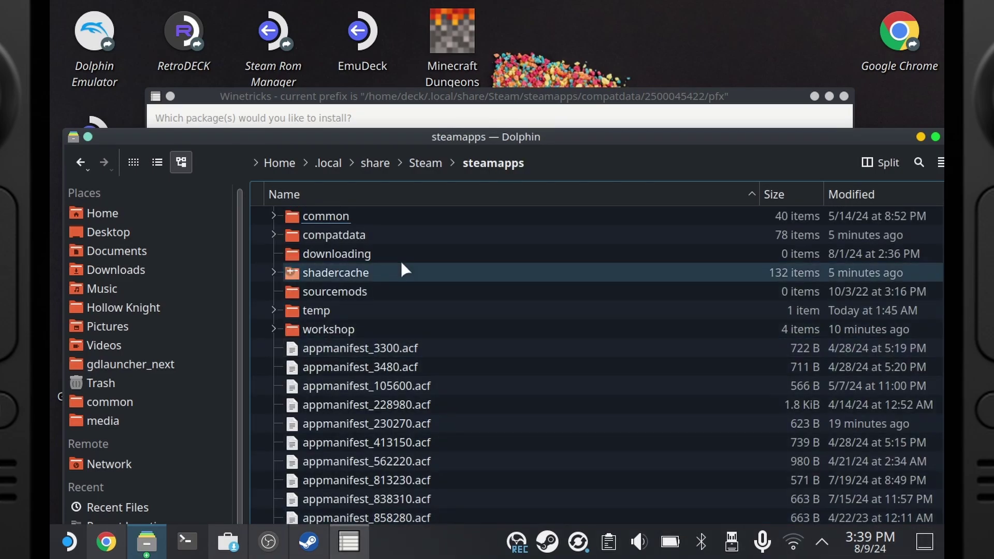
pyautogui.click(413, 230)
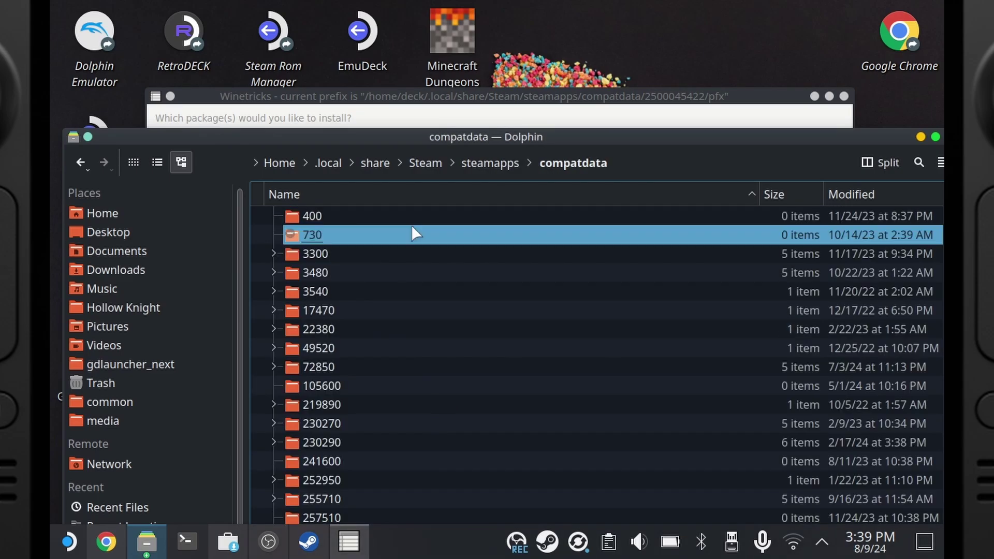
pyautogui.write('250')
pyautogui.scroll(-13, 411, 222)
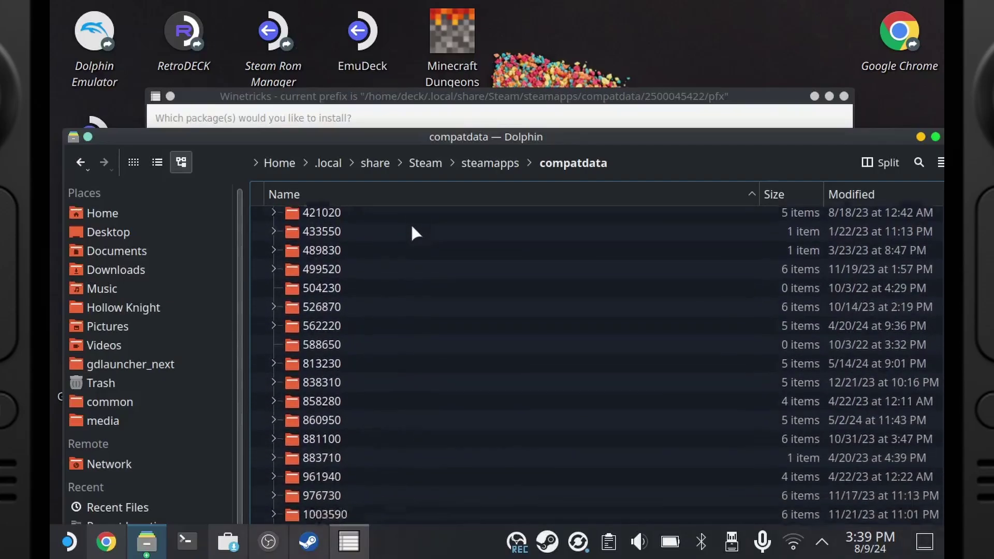
pyautogui.scroll(-2, 411, 223)
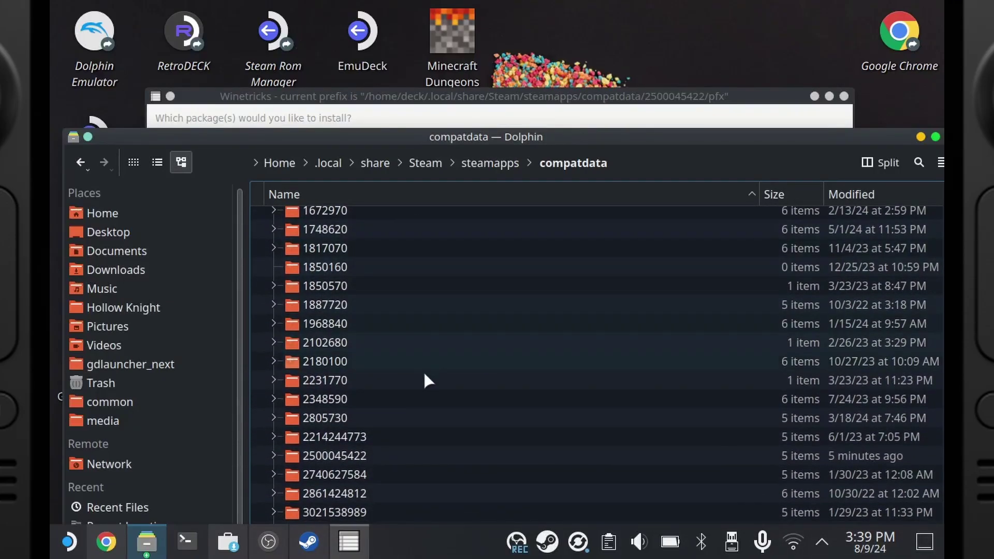
pyautogui.click(425, 456)
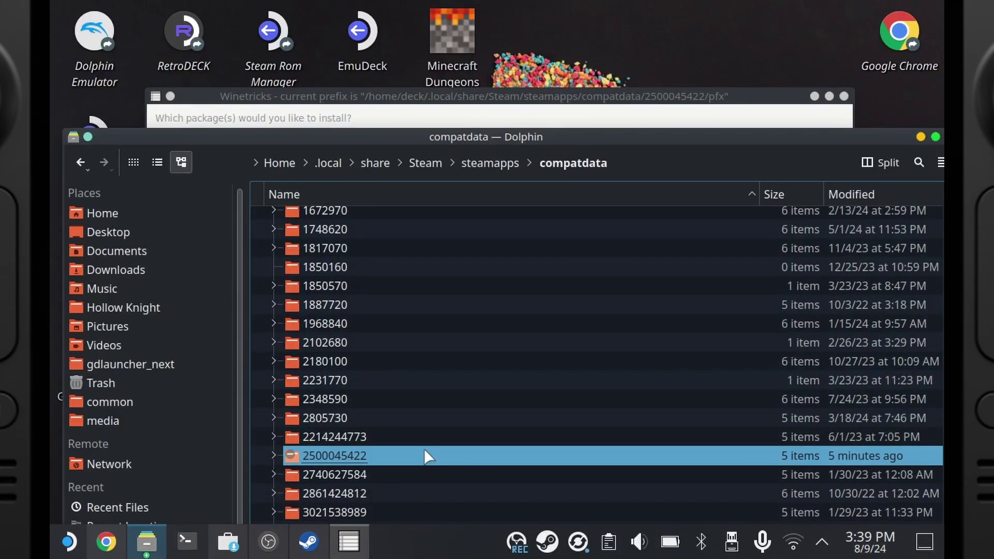
# Go through pfx > drive_c > Program Files (x86) > EA GAMES into the Need for Speed Underground 2 folder
pyautogui.click(396, 215)
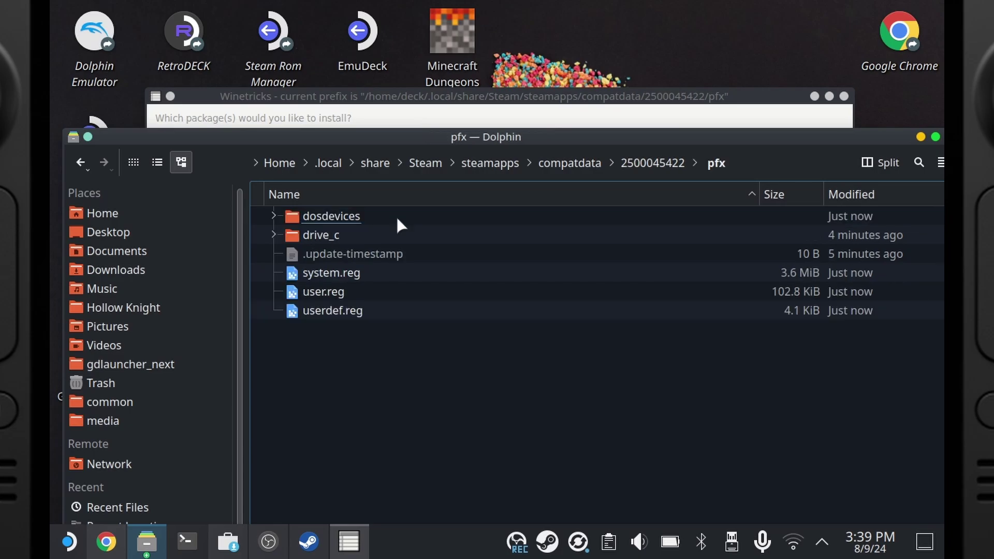
pyautogui.click(425, 235)
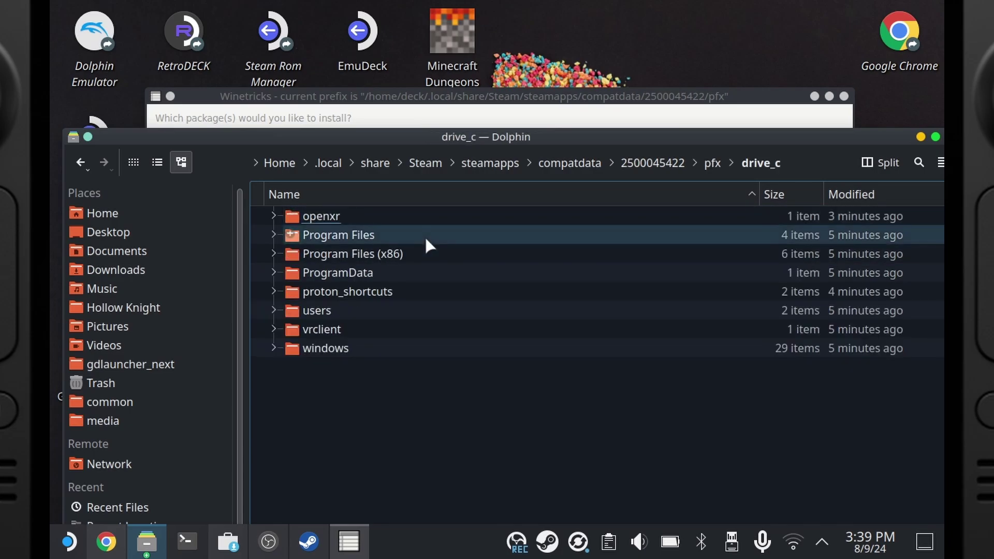
pyautogui.click(443, 257)
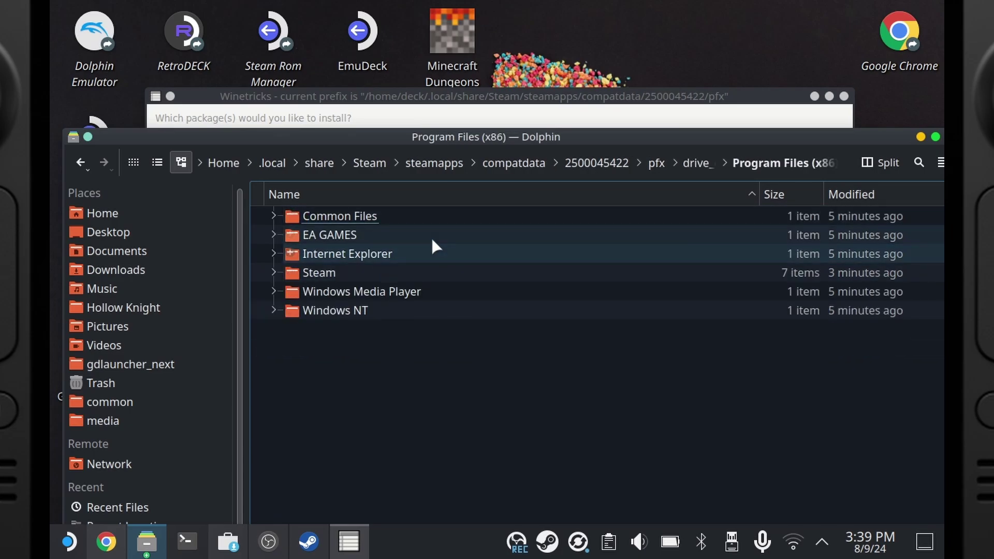
pyautogui.click(431, 235)
pyautogui.click(433, 218)
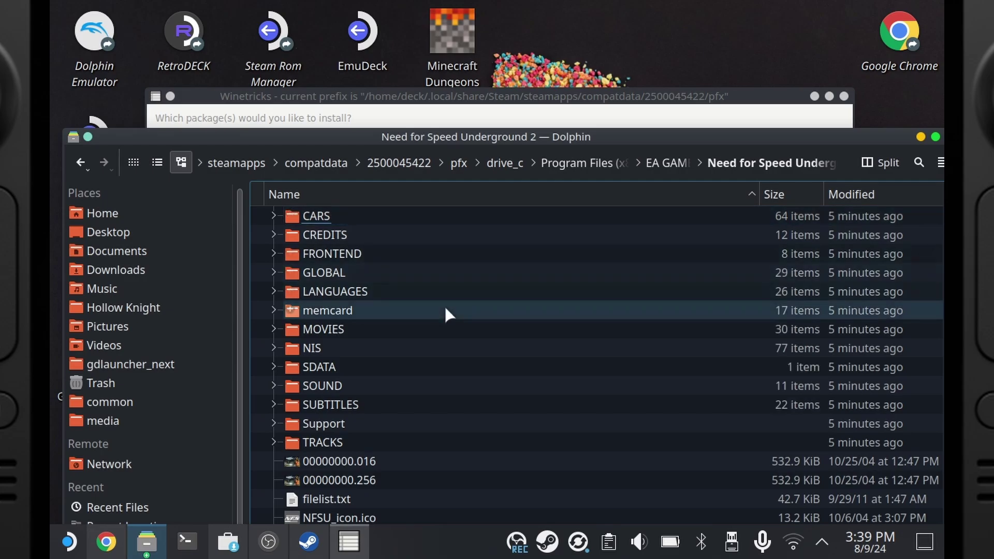
pyautogui.press('Down')
pyautogui.press('Down')
pyautogui.press('Down')
pyautogui.press('Down')
pyautogui.press('Down')
pyautogui.press('Down')
pyautogui.press('Down')
pyautogui.press('Down')
pyautogui.press('Down')
pyautogui.press('Down')
pyautogui.press('Down')
pyautogui.press('Down')
pyautogui.press('Down')
pyautogui.press('Down')
pyautogui.press('Down')
pyautogui.press('Down')
pyautogui.press('Down')
pyautogui.press('Down')
pyautogui.press('Down')
pyautogui.press('Down')
pyautogui.press('Down')
pyautogui.press('Down')
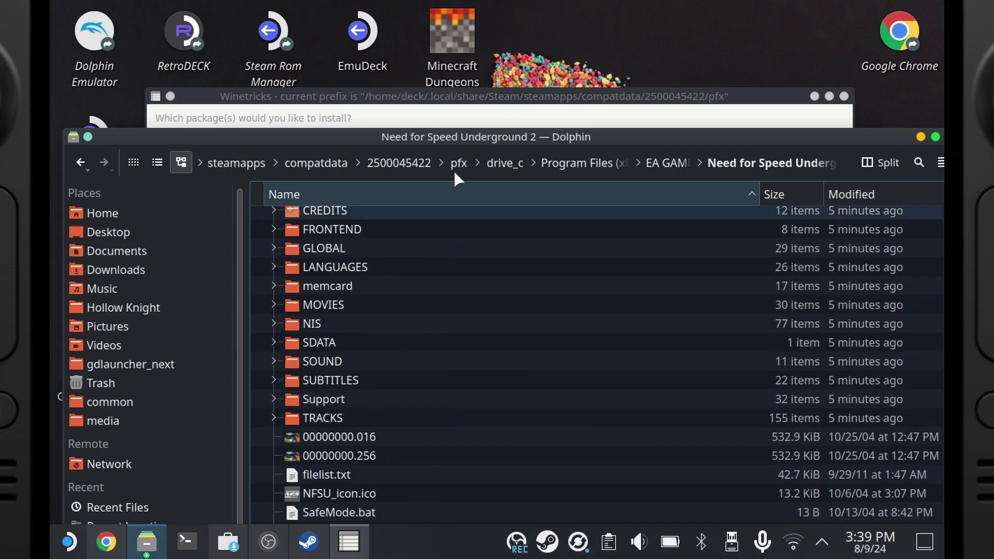
pyautogui.moveTo(460, 136); pyautogui.dragTo(449, 5)
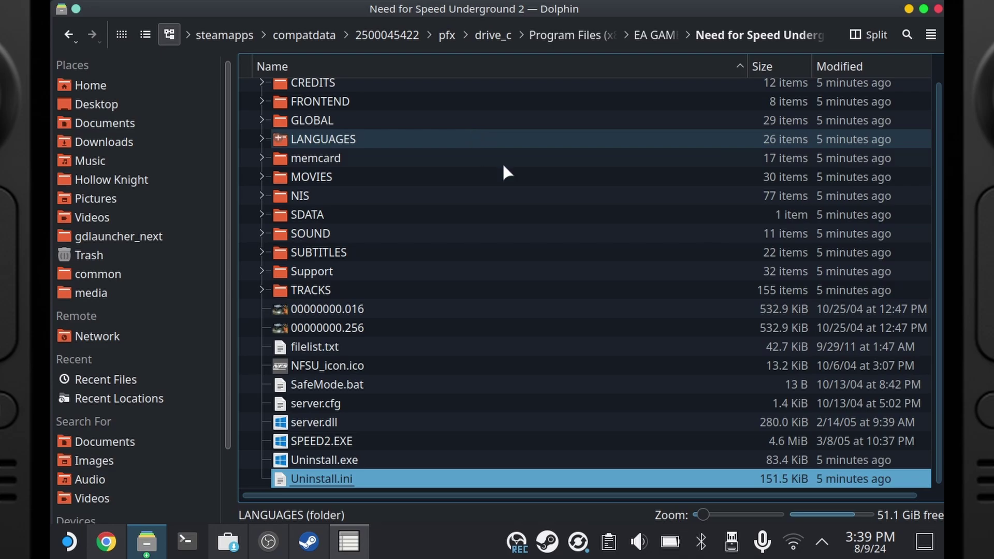
pyautogui.hotkey('alt', 'Tab')
# Open PCGamingWiki's Need for Speed: Underground 2 page and jump to the NFSU XtendedInput controller section
pyautogui.click(267, 268)
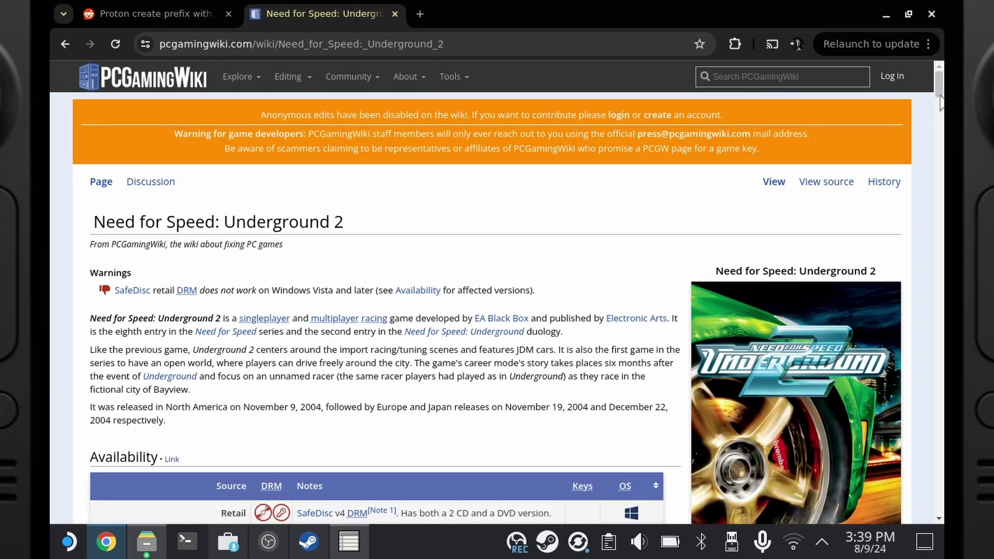
pyautogui.moveTo(939, 97); pyautogui.dragTo(941, 204)
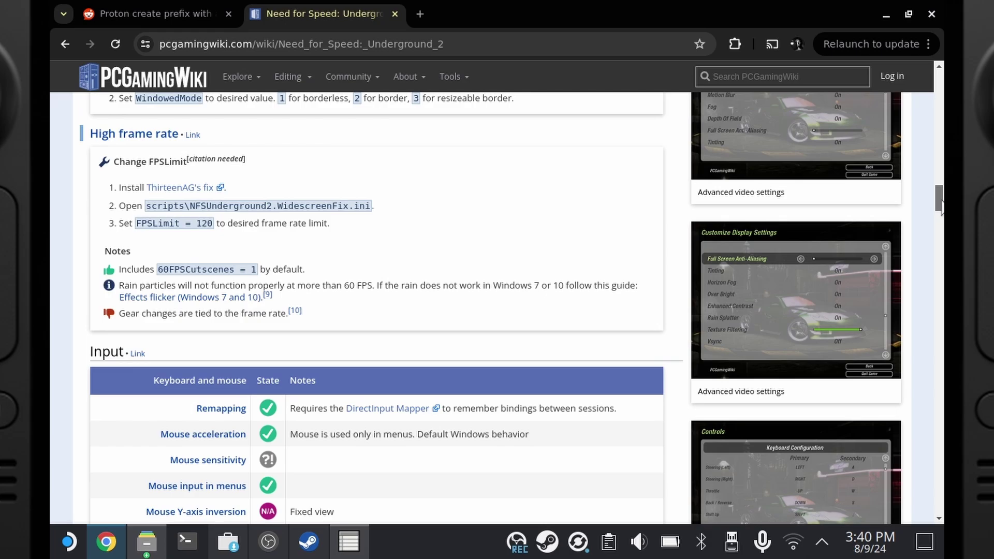
pyautogui.moveTo(940, 205); pyautogui.dragTo(941, 330)
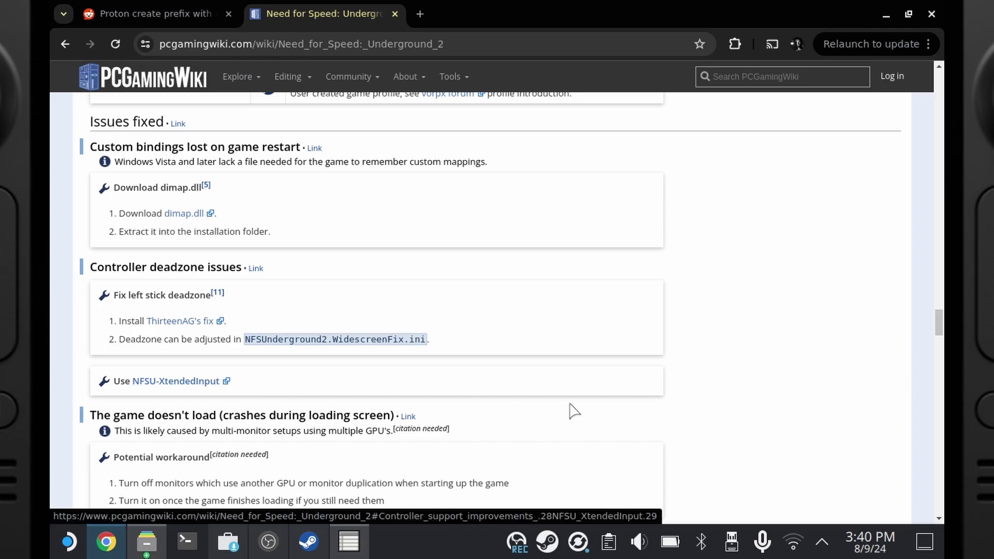
pyautogui.moveTo(941, 328); pyautogui.dragTo(941, 220)
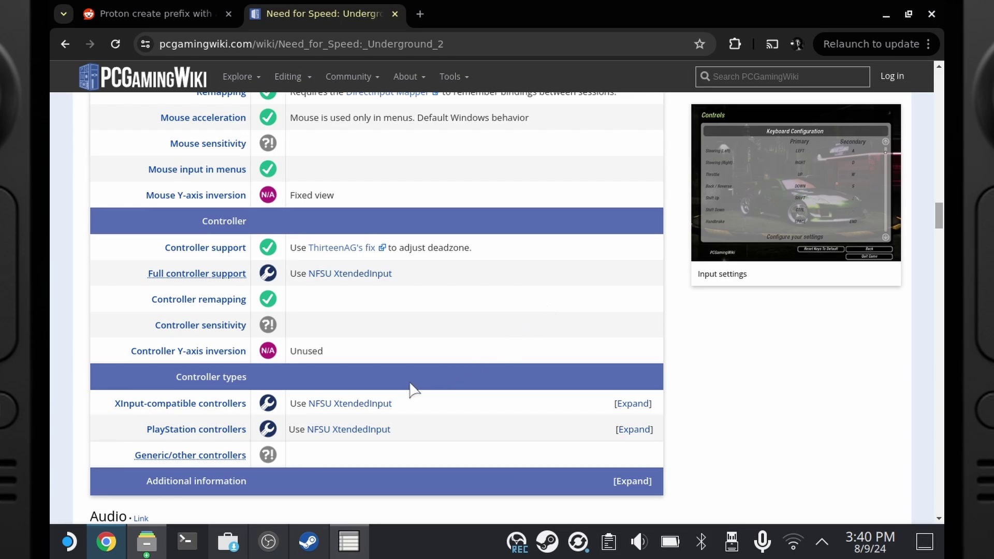
pyautogui.click(371, 405)
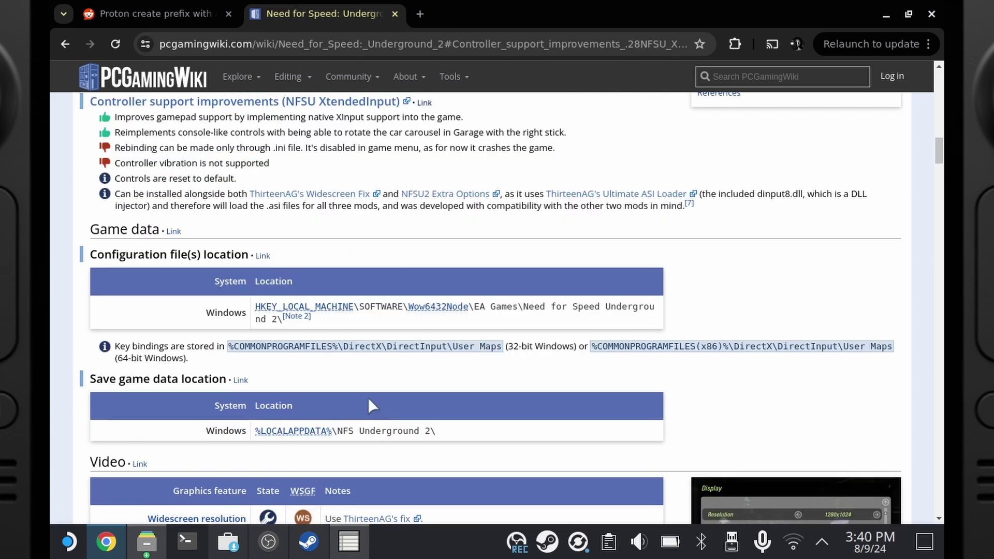
# Open the NFSU-XtendedInput GitHub project in a new tab, download Release-UG2-Win7-Pack.zip from release 2.7, and show it in its folder
pyautogui.rightClick(315, 104)
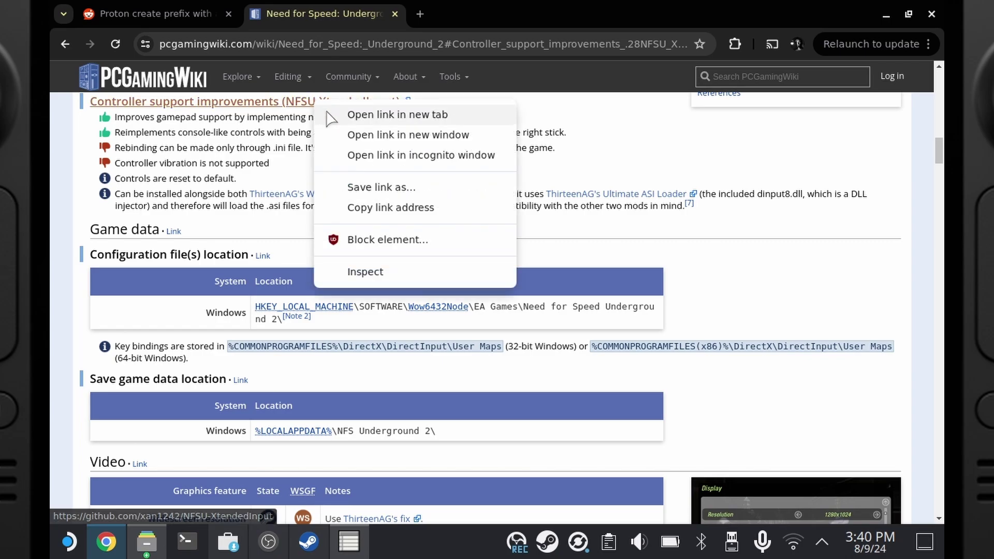
pyautogui.click(357, 114)
pyautogui.click(469, 16)
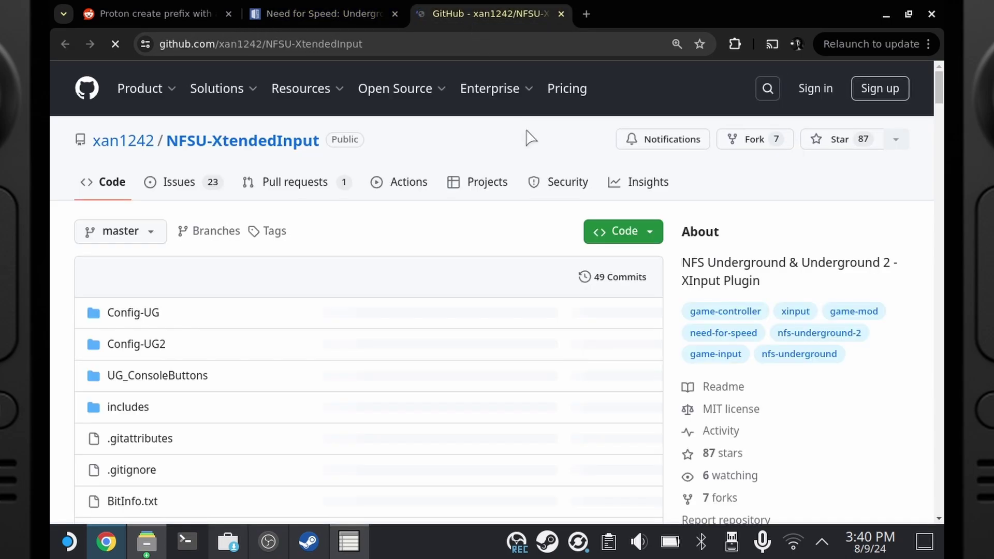
pyautogui.moveTo(936, 196); pyautogui.dragTo(940, 124)
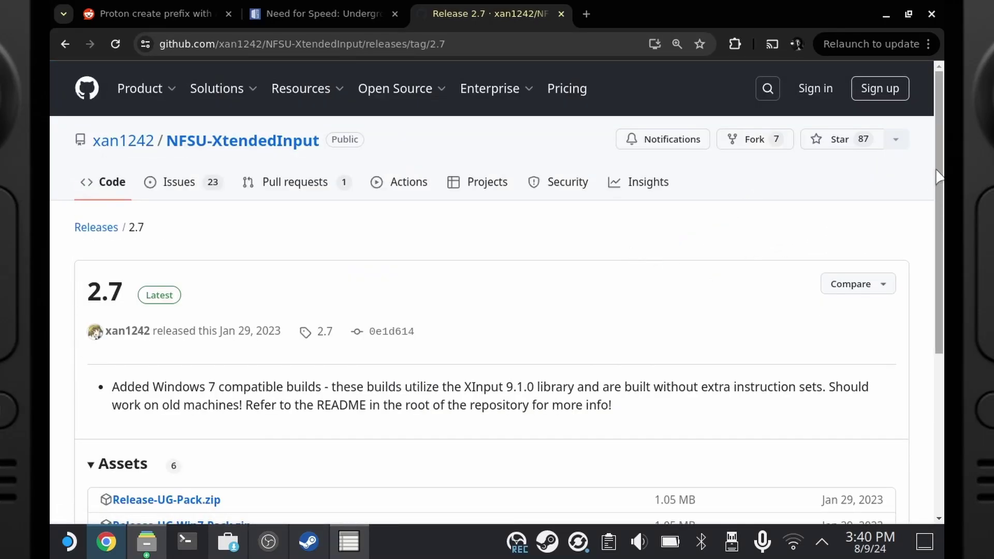
pyautogui.moveTo(939, 176); pyautogui.dragTo(942, 274)
pyautogui.click(244, 410)
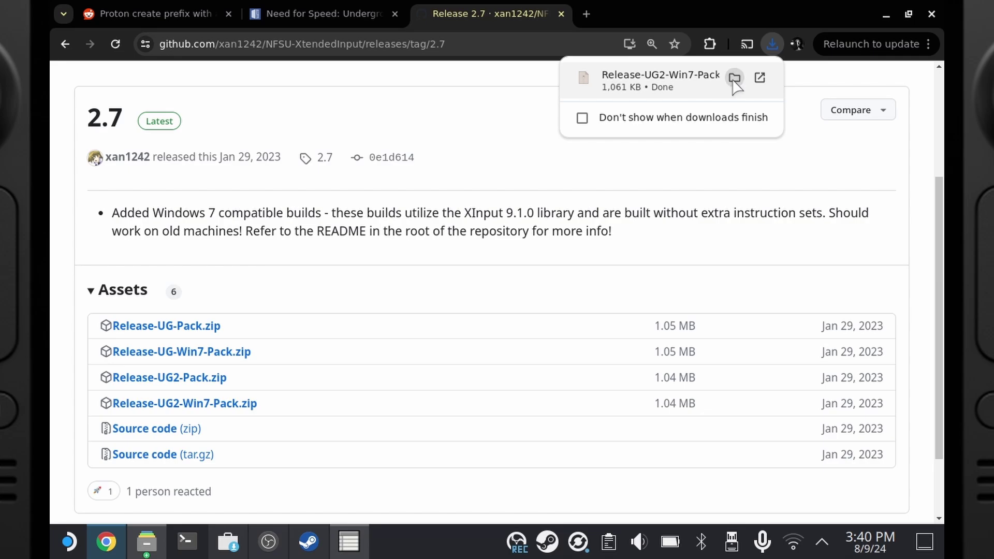
pyautogui.click(735, 78)
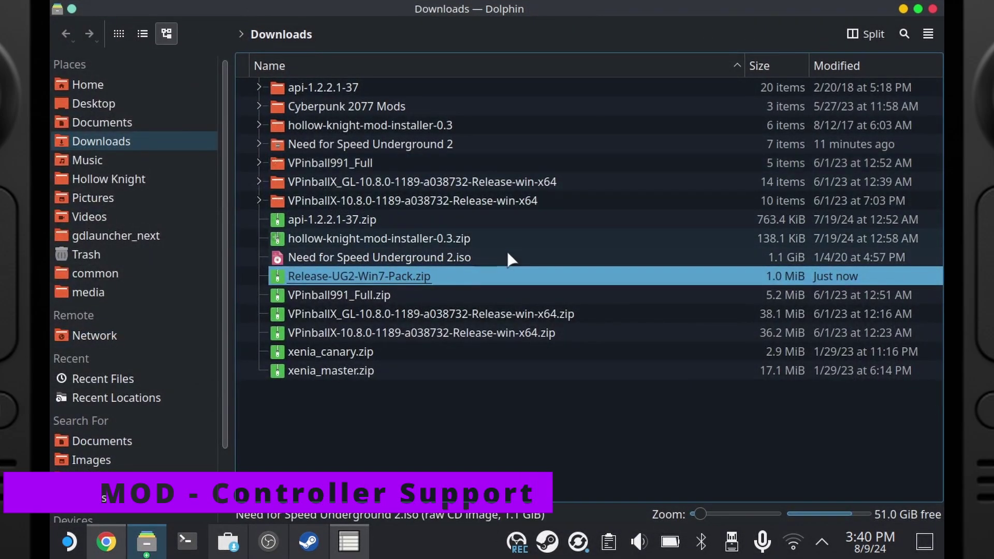
# Extract Release-UG2-Win7-Pack.zip into its own subfolder and open it
pyautogui.rightClick(474, 276)
pyautogui.moveTo(636, 200)
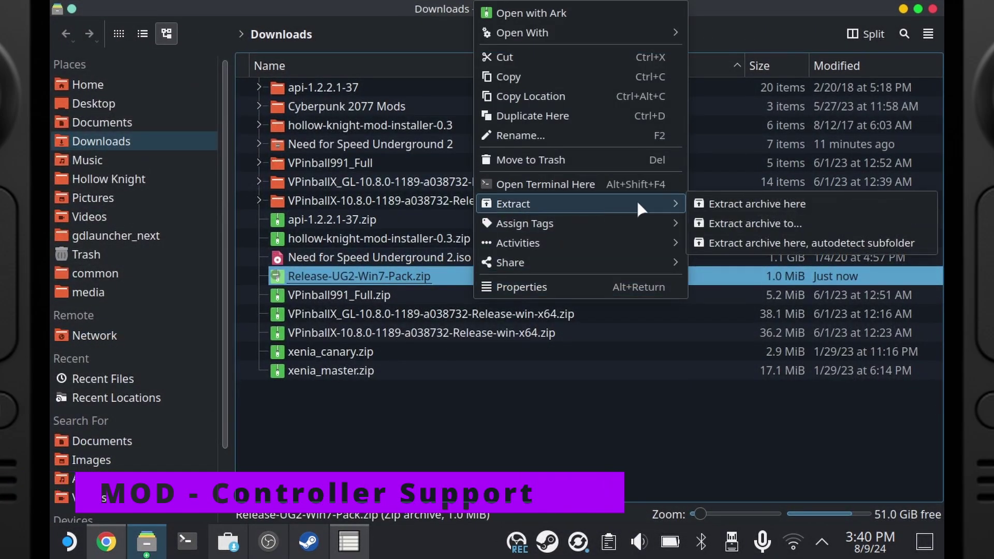
pyautogui.click(744, 239)
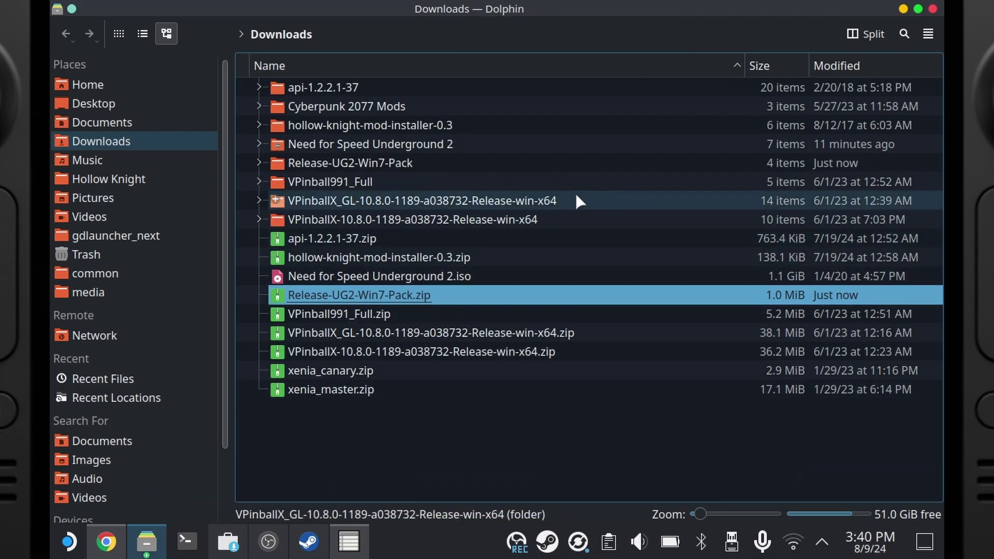
pyautogui.click(501, 165)
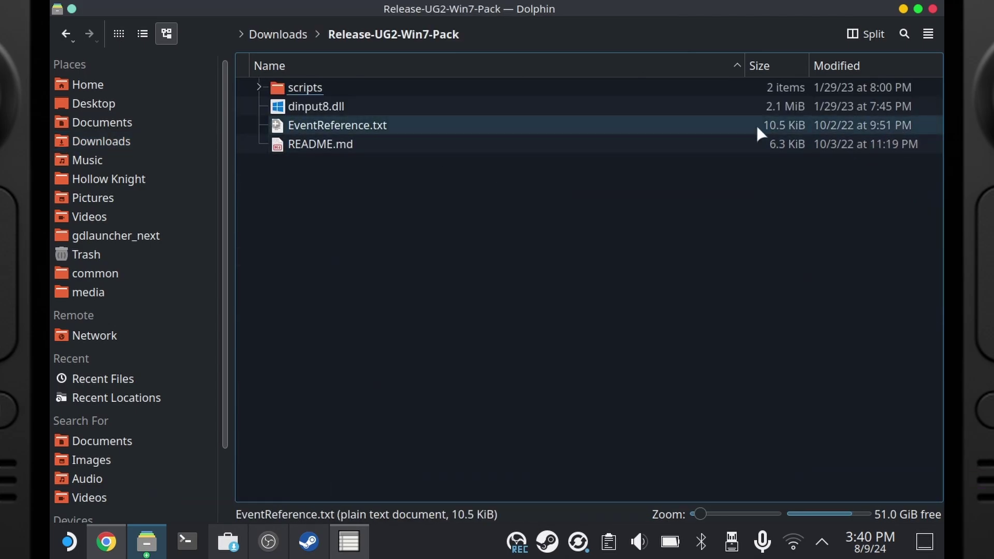
# Copy scripts, dinput8.dll and EventReference.txt into the Need for Speed Underground 2 game folder
pyautogui.click(278, 125)
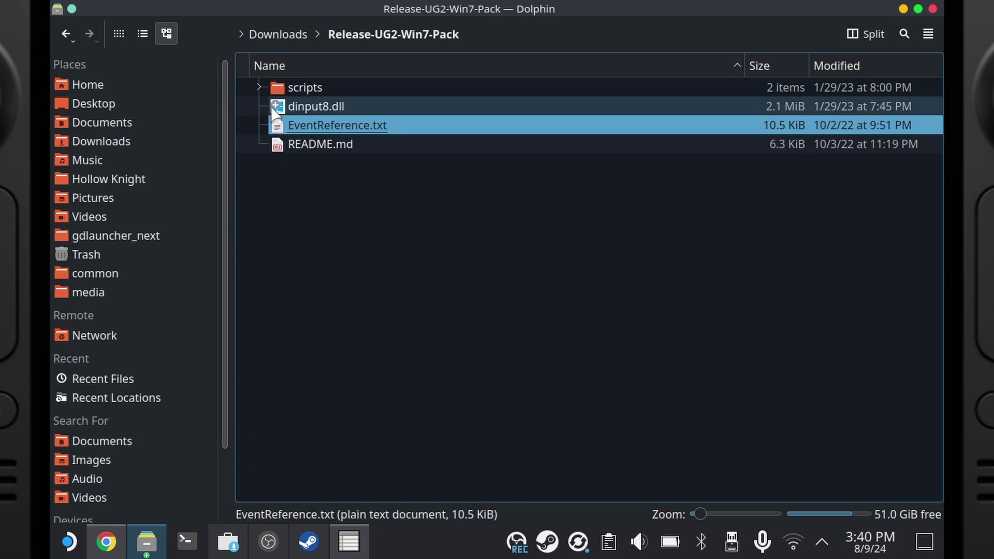
pyautogui.click(276, 108)
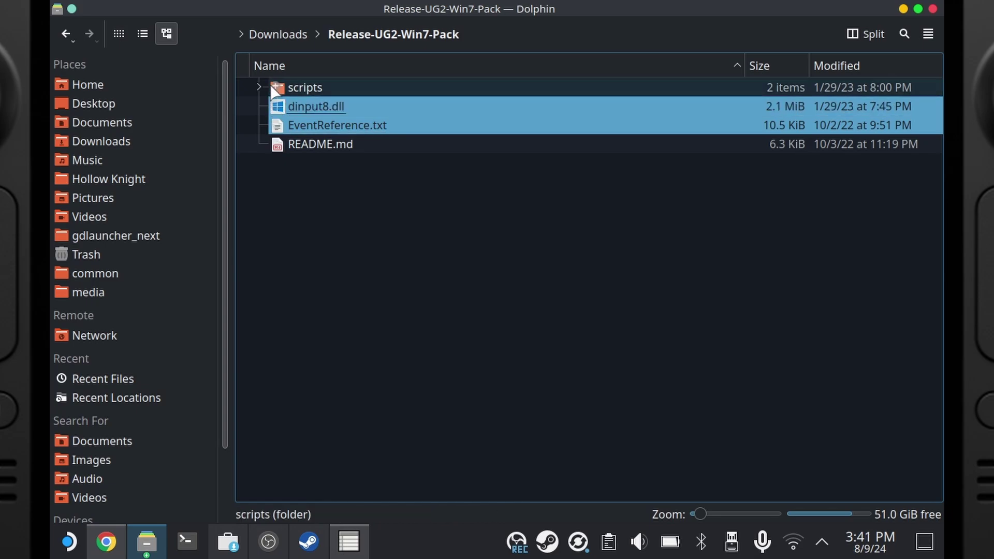
pyautogui.keyDown('ctrl'); pyautogui.click(278, 88); pyautogui.keyUp('ctrl')
pyautogui.rightClick(392, 107)
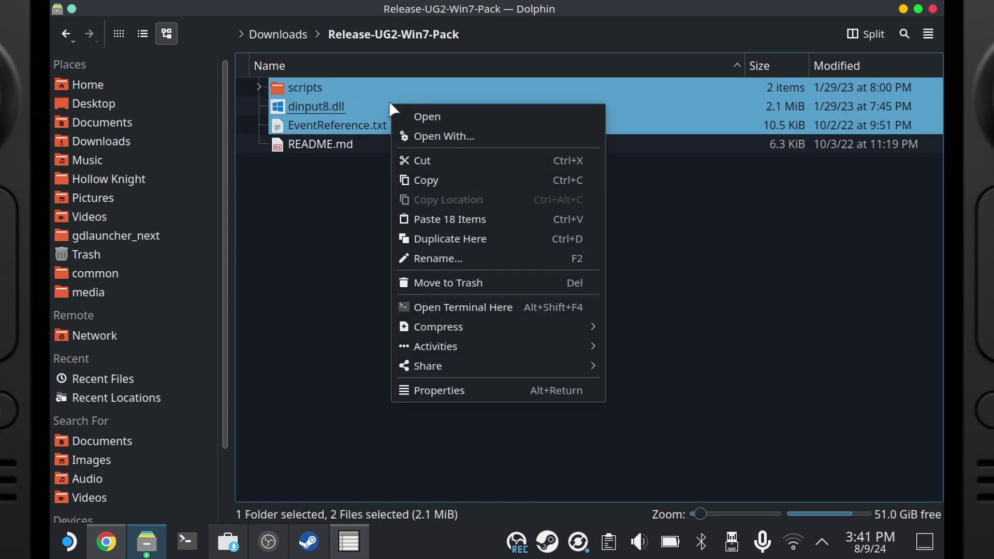
pyautogui.click(433, 176)
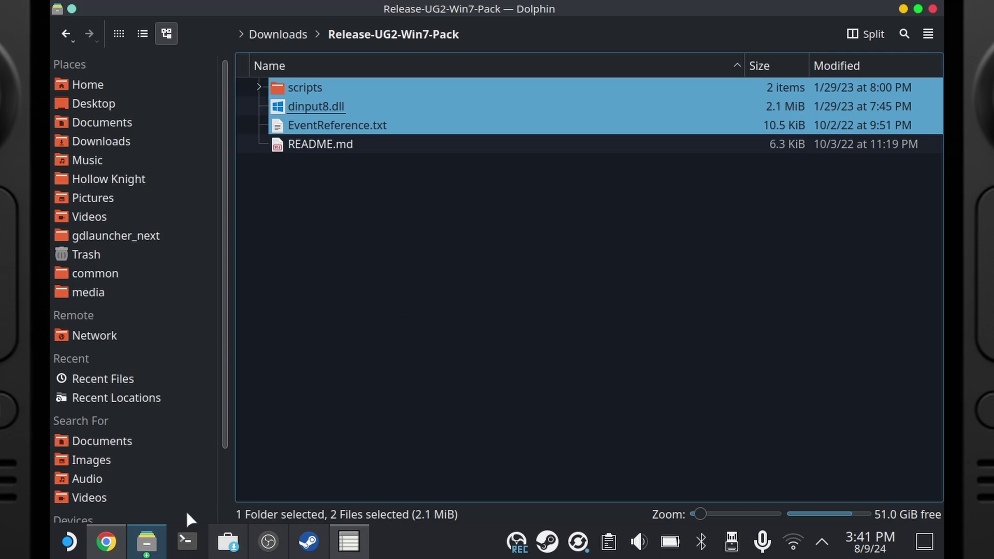
pyautogui.moveTo(144, 541)
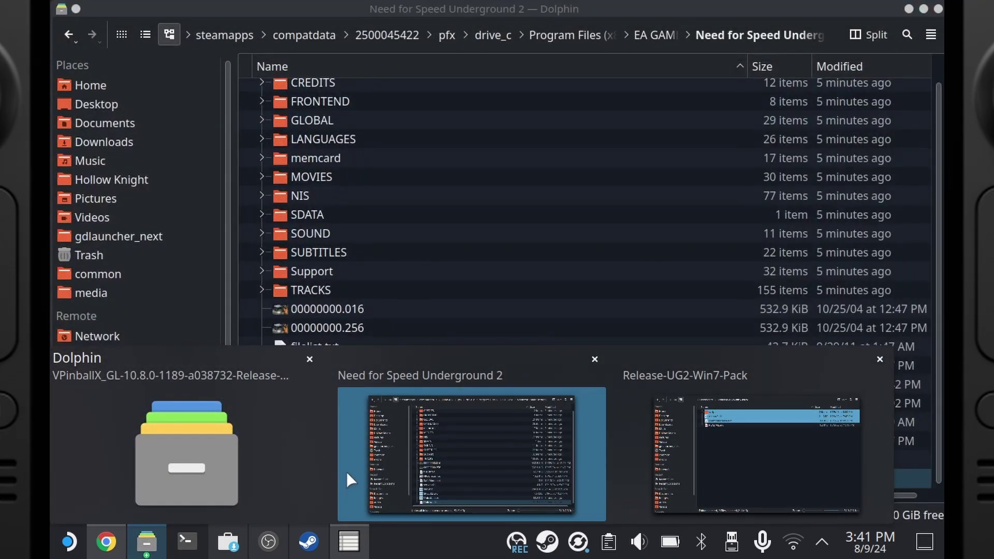
pyautogui.click(347, 471)
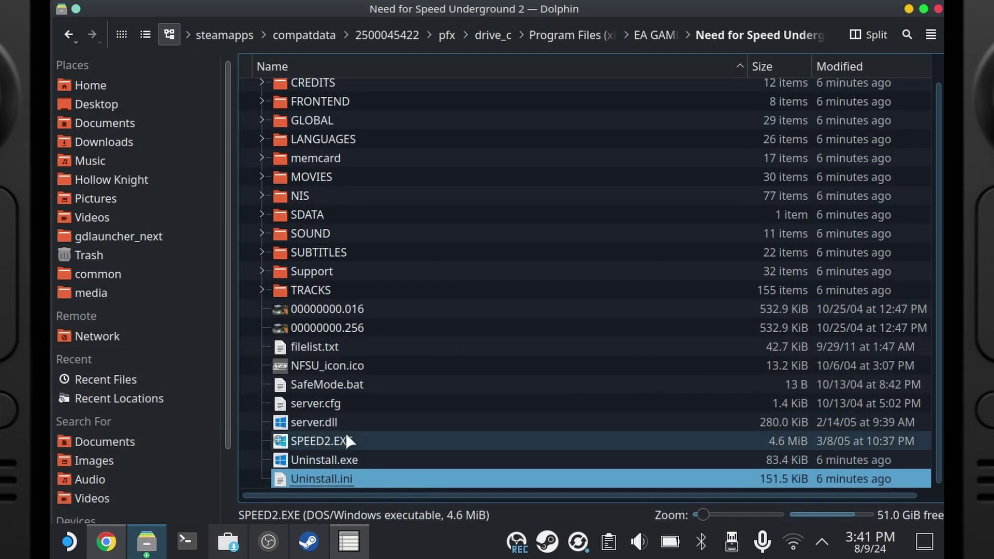
pyautogui.rightClick(247, 416)
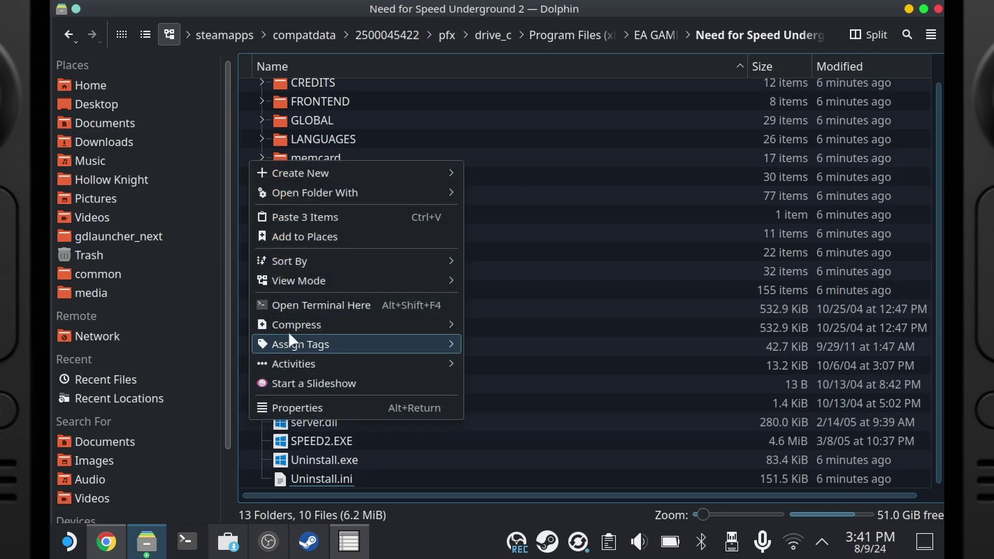
pyautogui.click(343, 216)
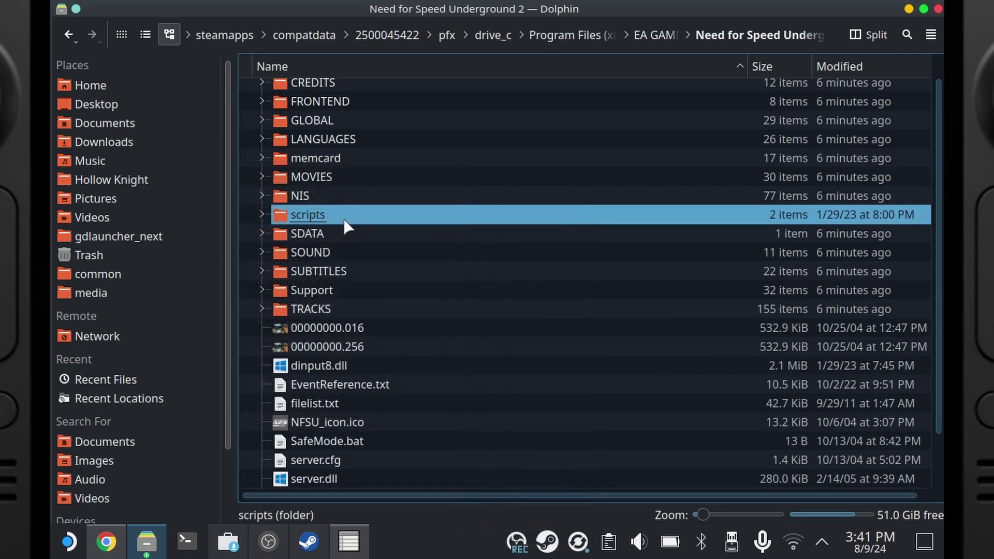
pyautogui.scroll(-1, 938, 285)
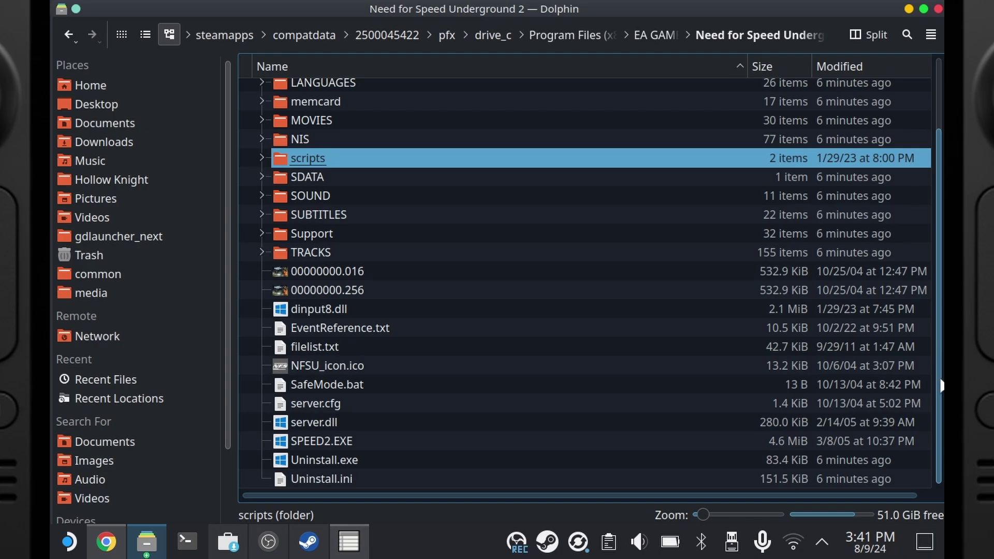
# Add SPEED2.EXE to the Steam library
pyautogui.click(538, 441)
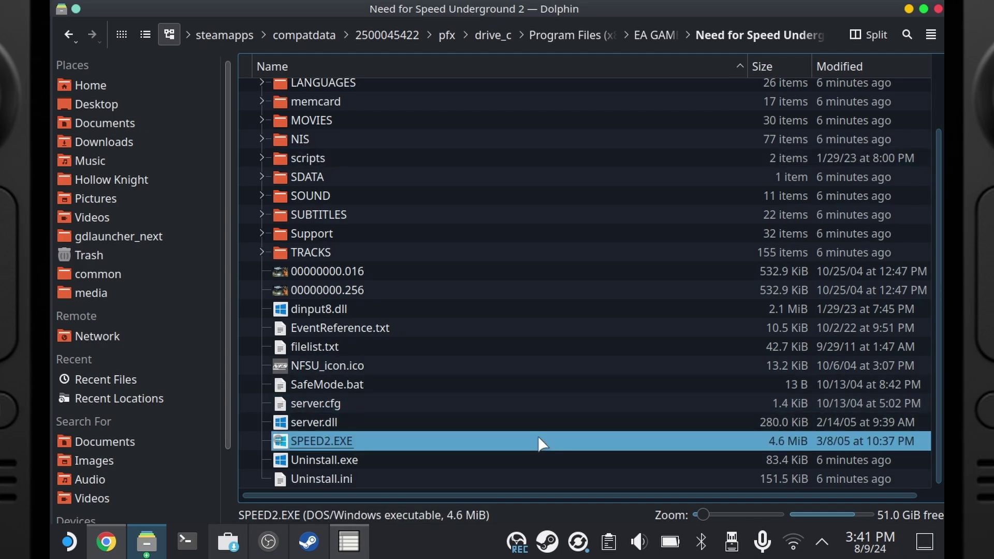
pyautogui.rightClick(539, 442)
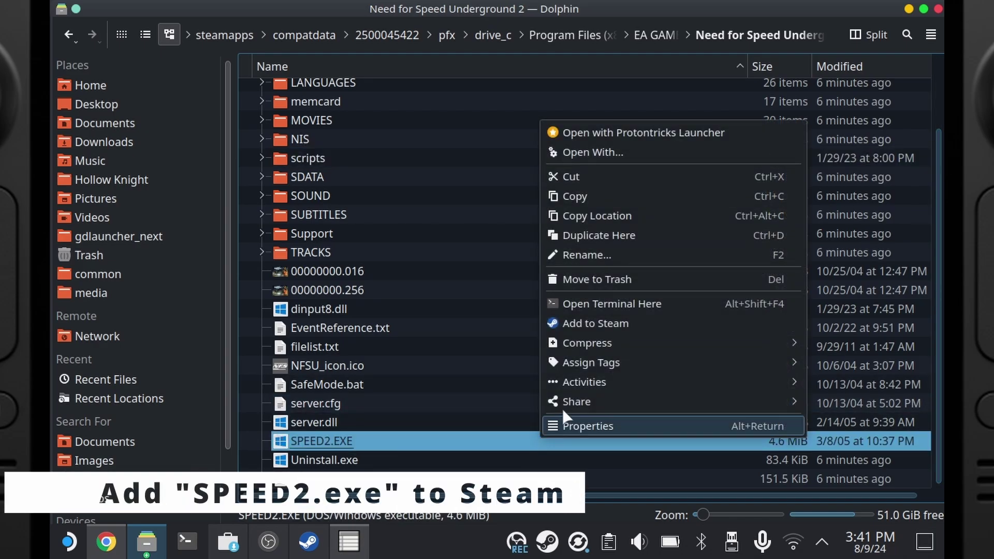
pyautogui.click(607, 325)
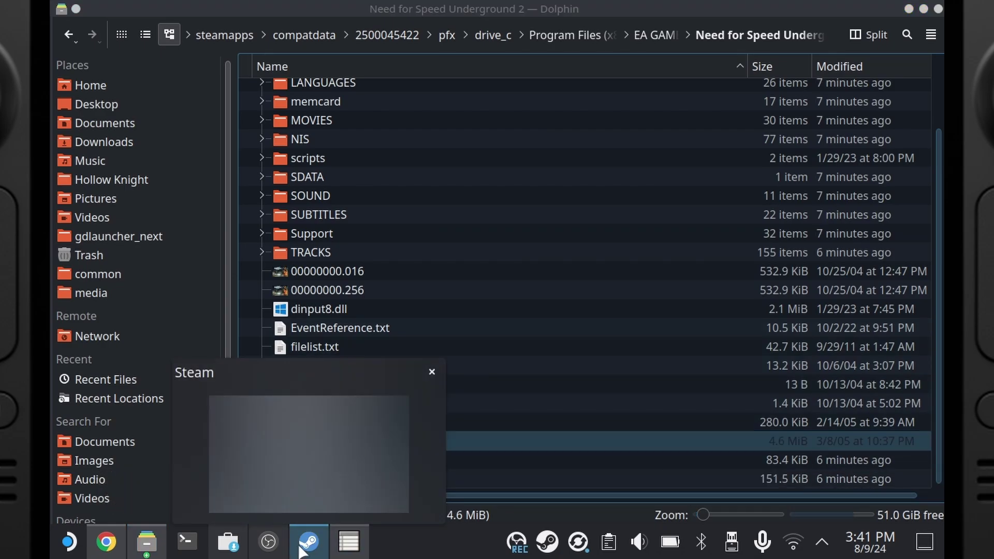
# Bring up Steam and try launching the SPEED2.EXE library entry
pyautogui.click(305, 543)
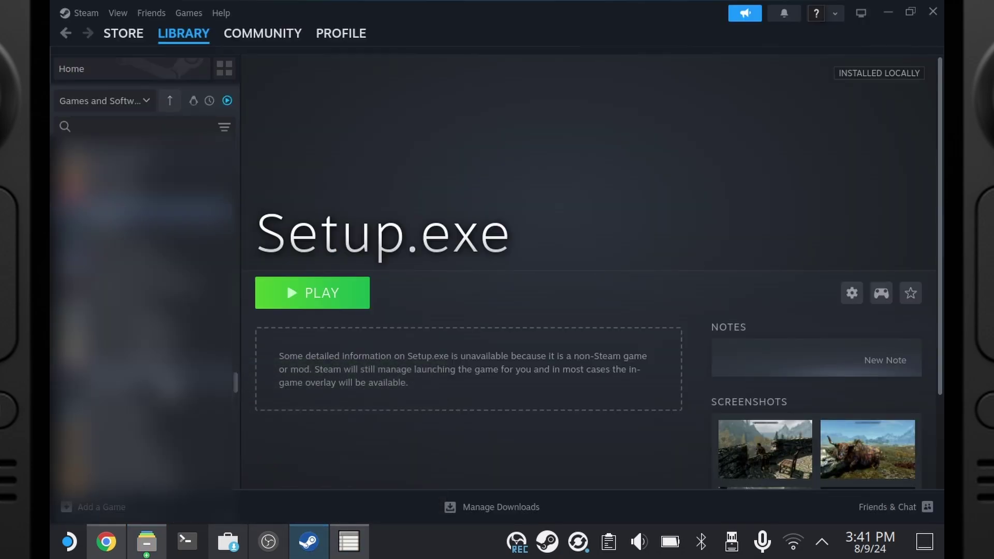
pyautogui.click(223, 391)
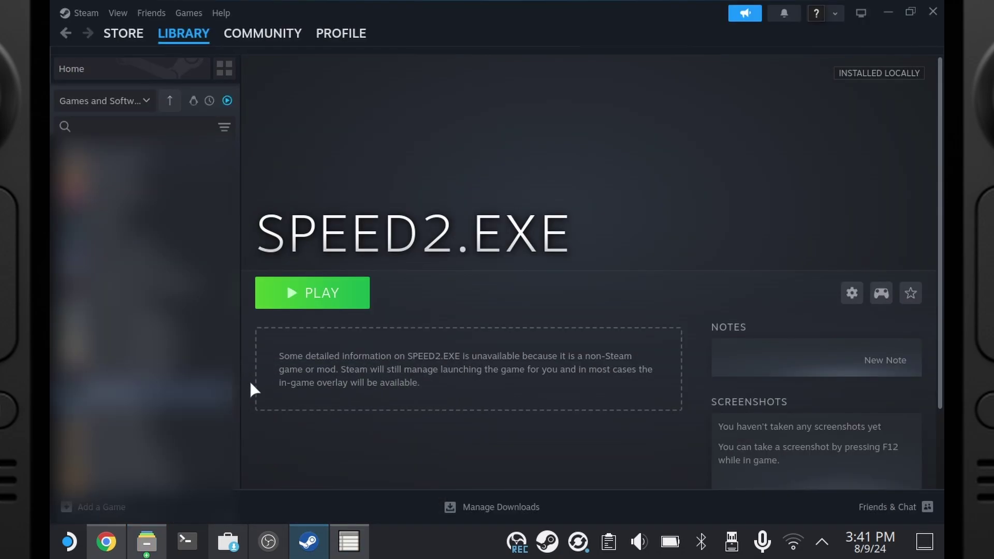
pyautogui.click(291, 295)
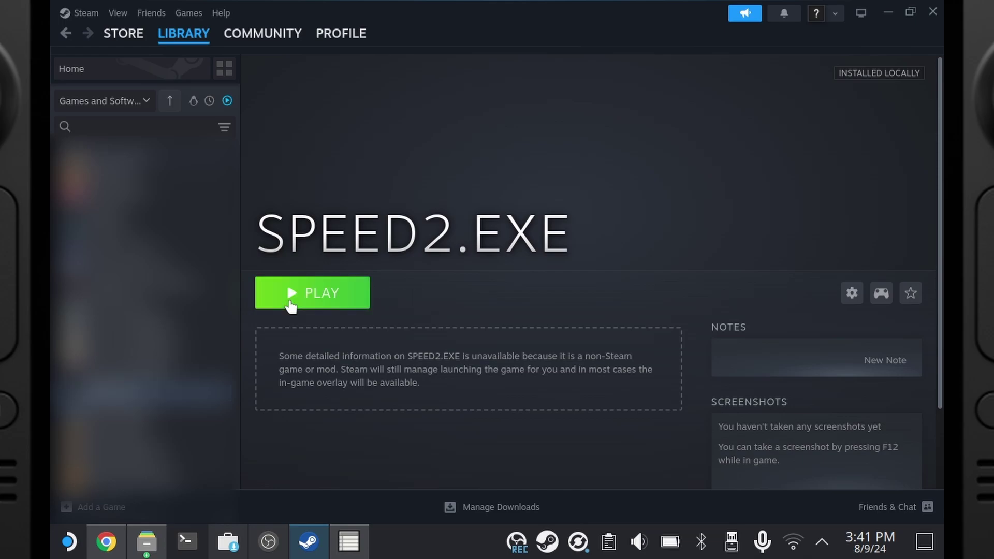
# Force Proton 9.0-2 as SPEED2.EXE's compatibility tool and launch the game
pyautogui.click(852, 294)
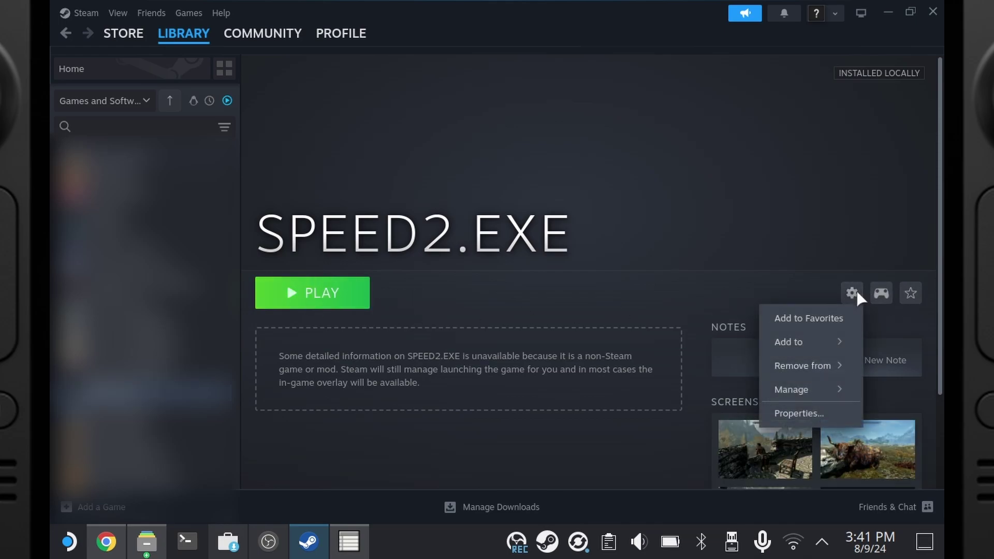
pyautogui.click(801, 414)
pyautogui.click(243, 146)
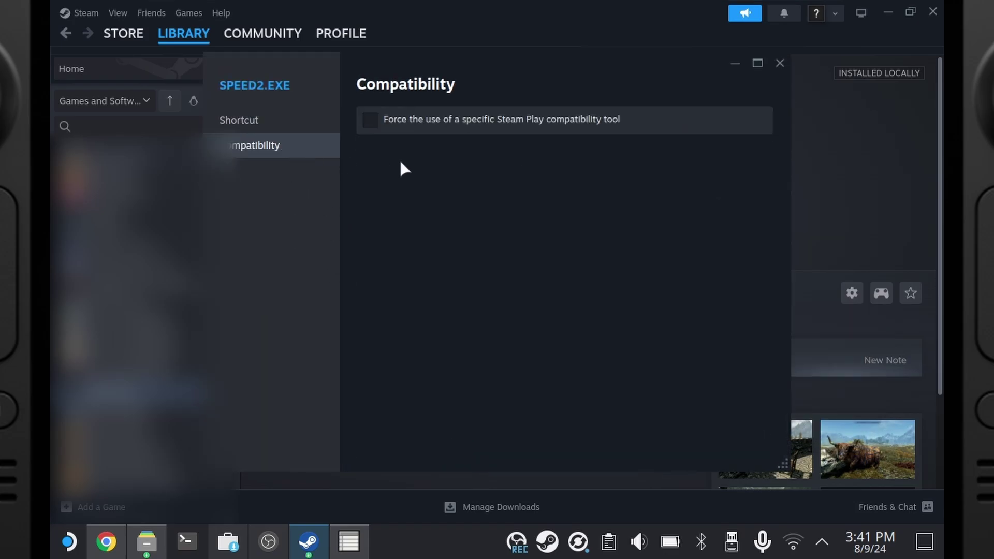
pyautogui.click(386, 123)
pyautogui.click(412, 159)
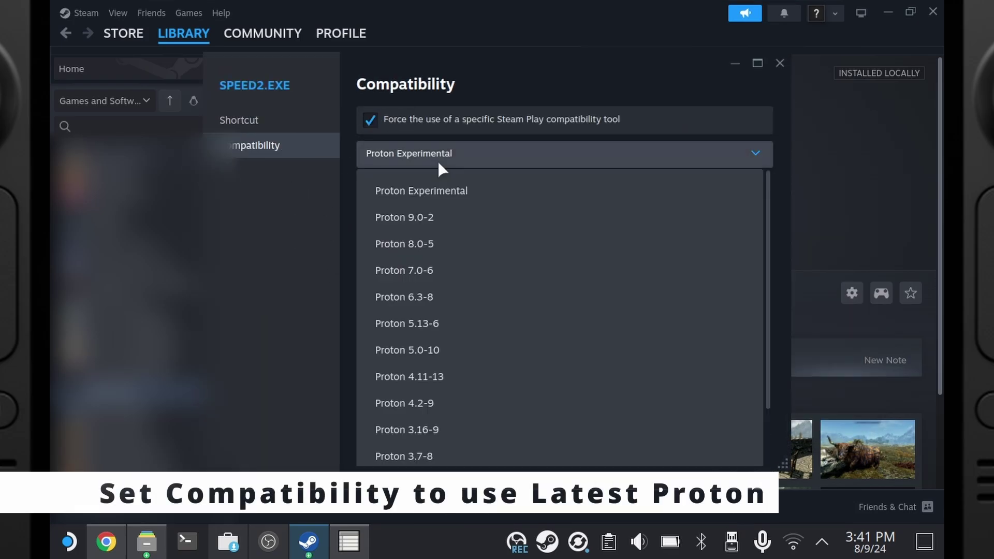
pyautogui.click(462, 220)
pyautogui.click(780, 63)
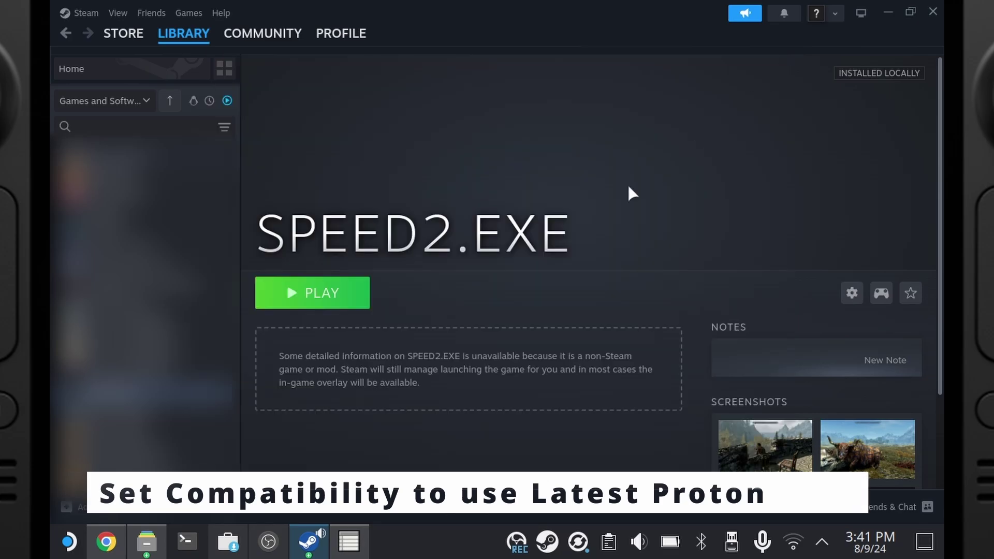
pyautogui.click(324, 295)
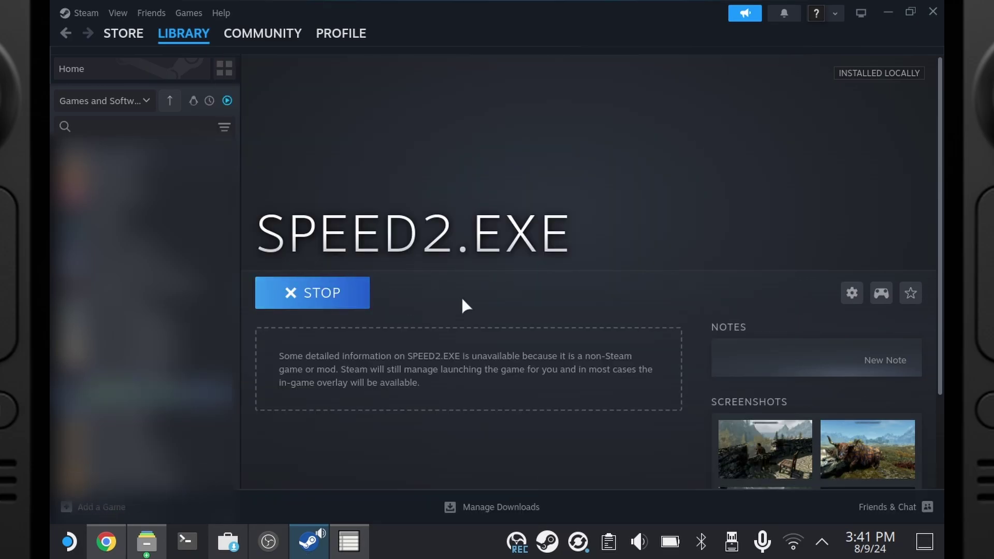
# Add an empty text file named 'foobar', with no extension, to the Need for Speed Underground 2 install folder
pyautogui.click(887, 10)
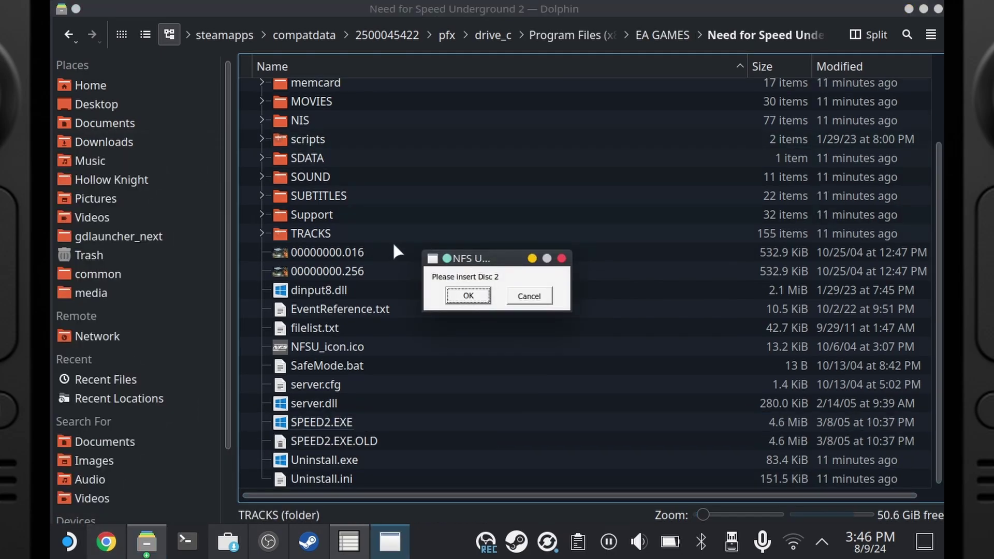
pyautogui.rightClick(251, 313)
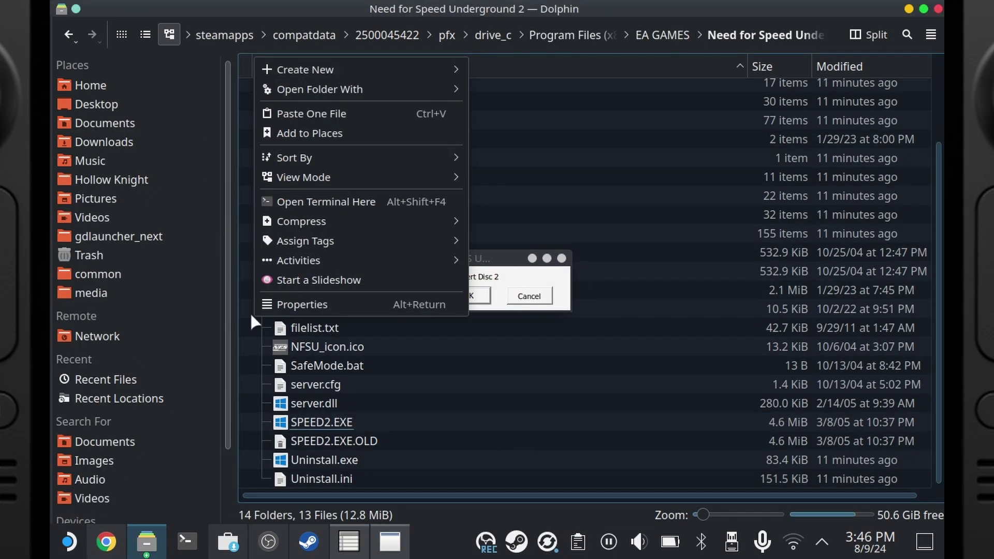
pyautogui.moveTo(309, 77)
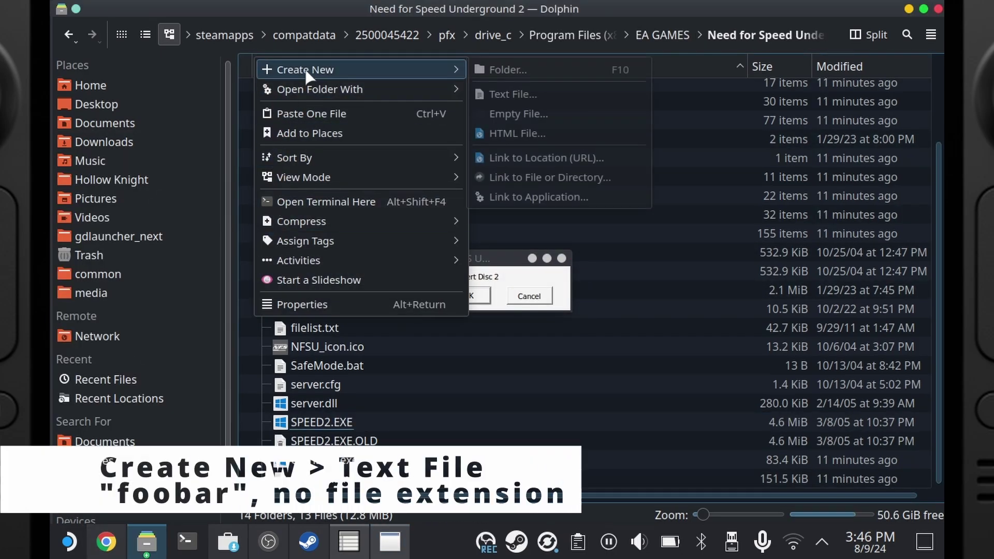
pyautogui.click(498, 93)
pyautogui.tripleClick(492, 249)
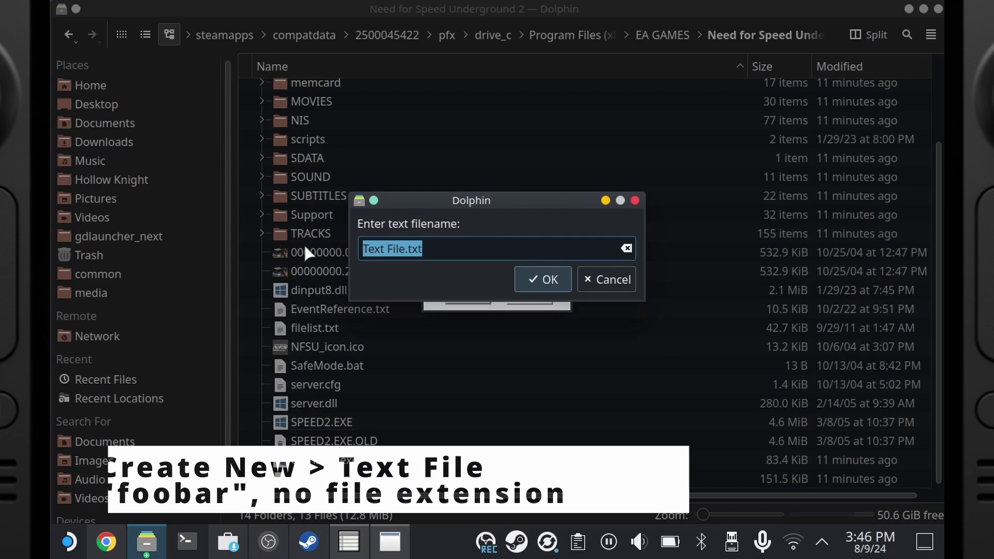
pyautogui.write('f')
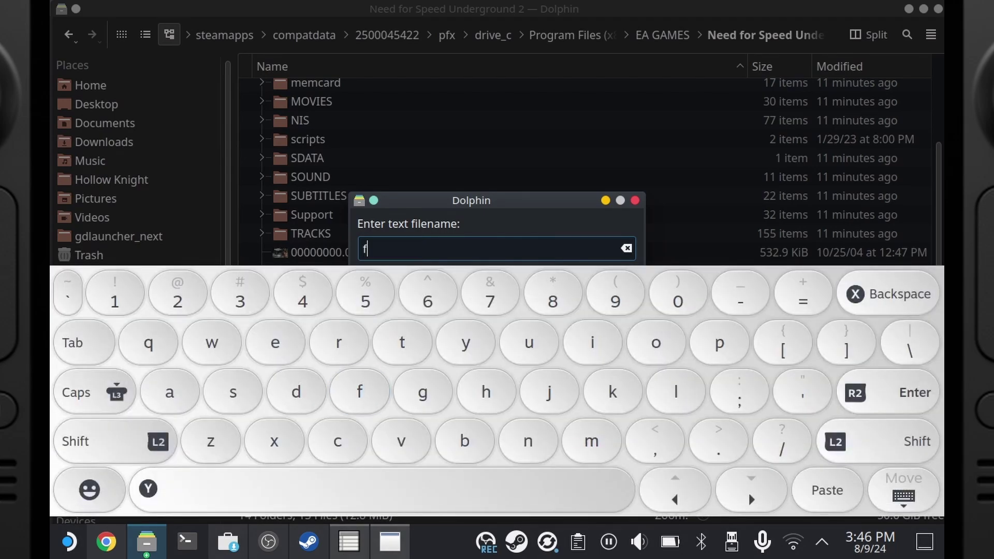
pyautogui.write('oobar')
pyautogui.press('Return')
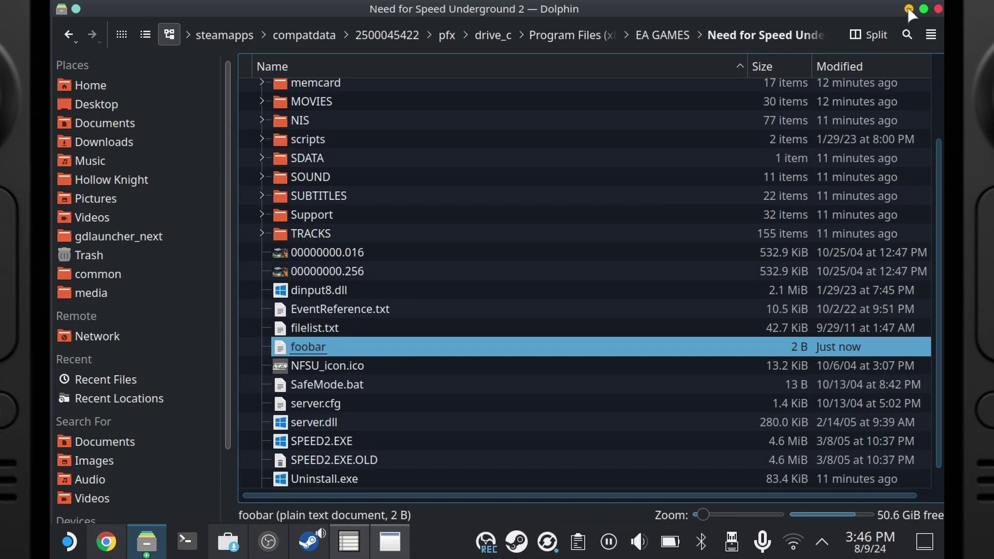
pyautogui.click(909, 9)
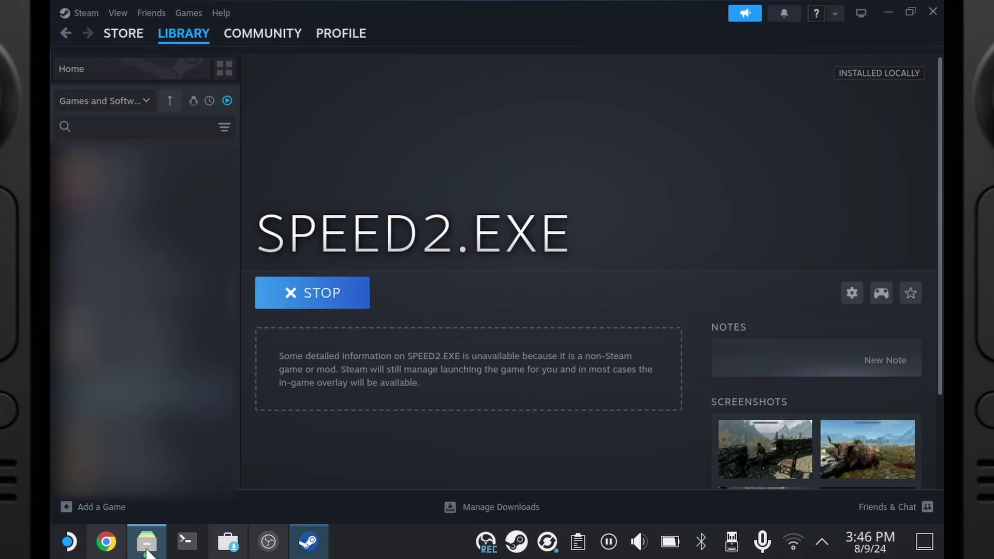
pyautogui.moveTo(147, 553)
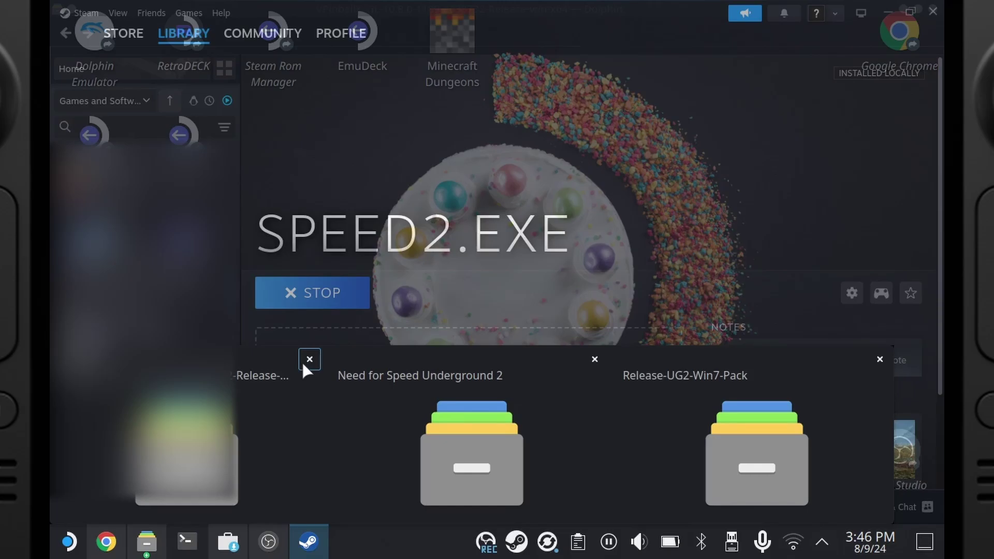
# Get NFSUnderground2.WidescreenFix.zip from ThirteenAG's NFSU2 release assets and show it in Downloads
pyautogui.click(309, 359)
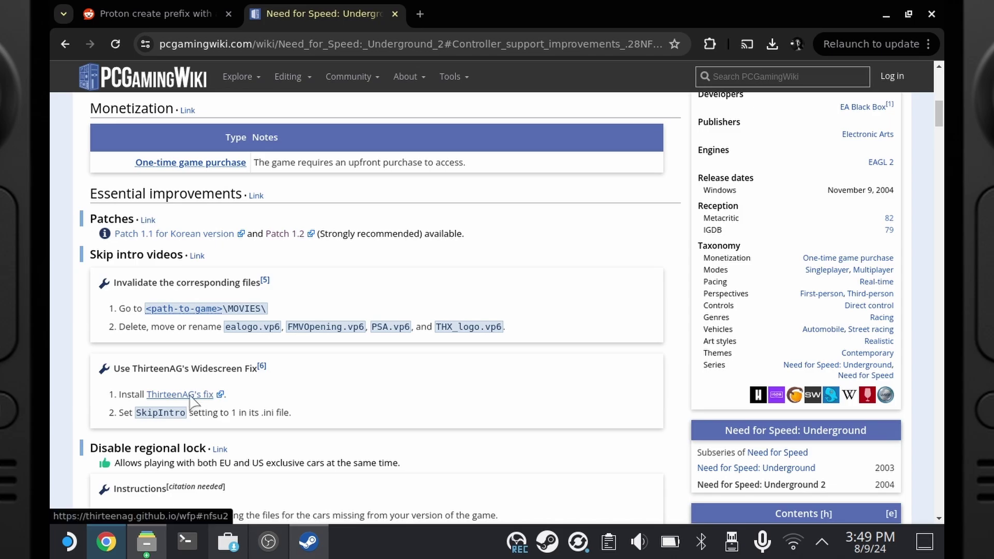
pyautogui.click(322, 392)
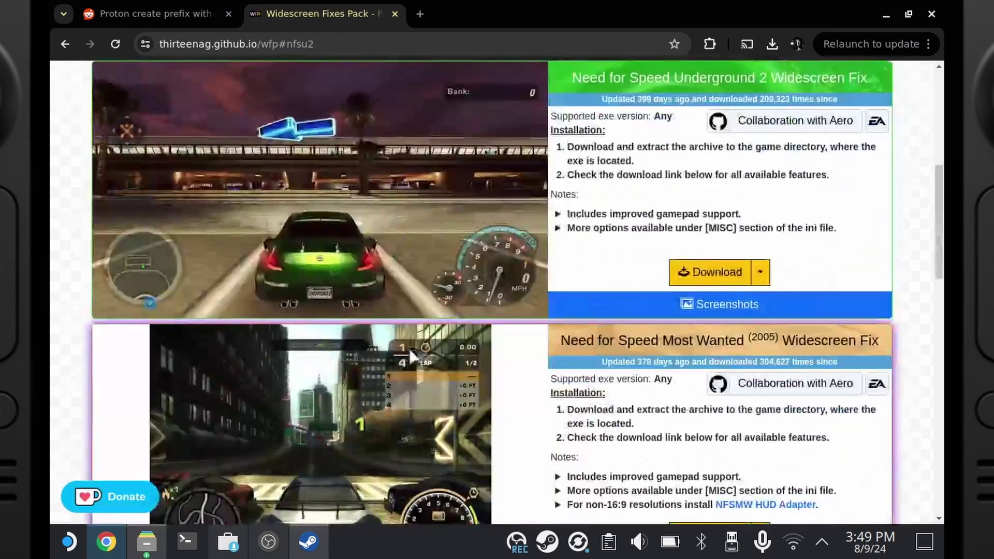
pyautogui.click(725, 274)
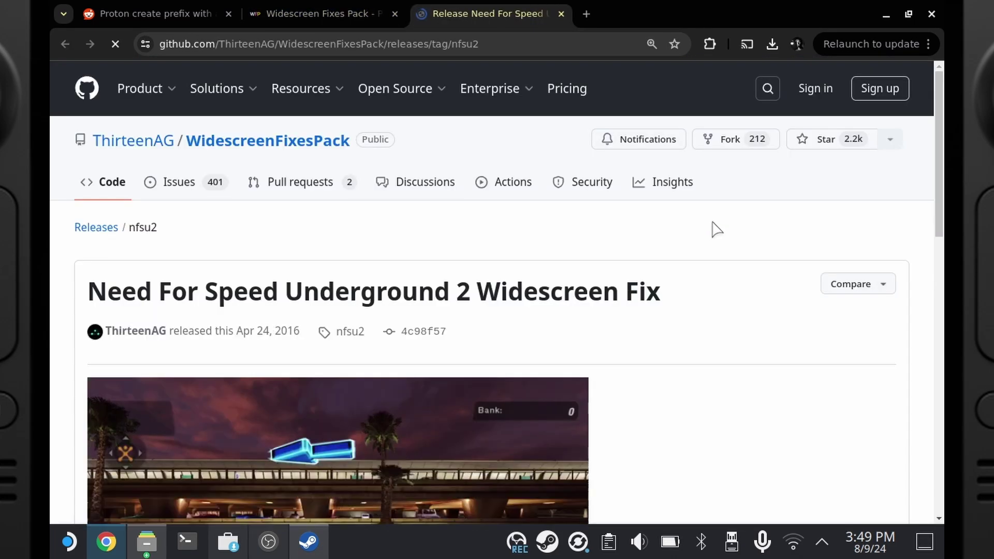
pyautogui.scroll(-10, 716, 267)
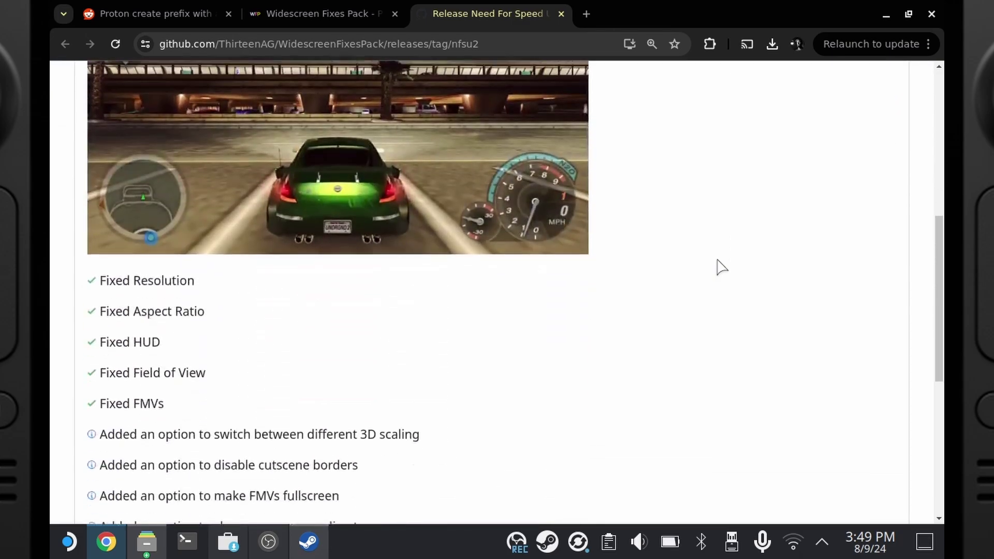
pyautogui.scroll(-5, 539, 280)
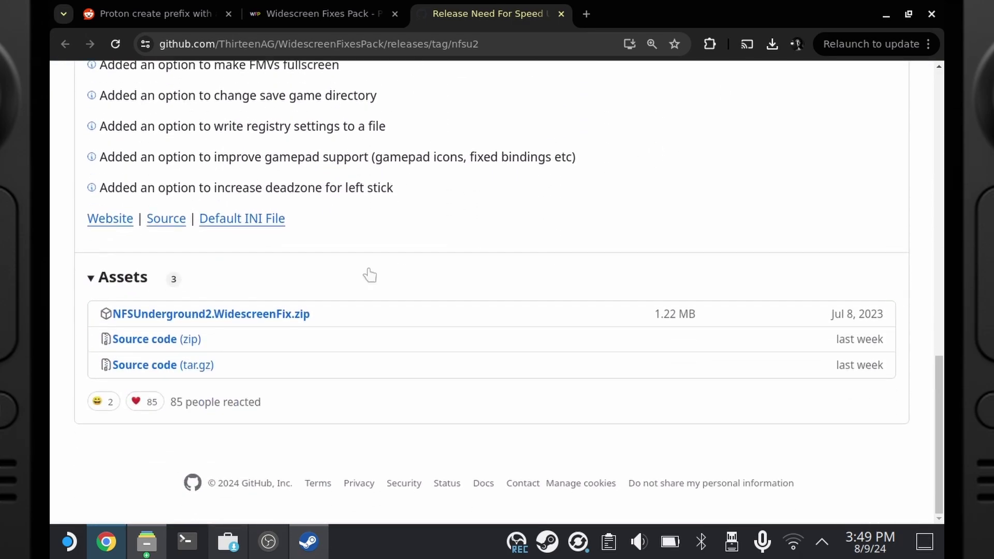
pyautogui.click(244, 316)
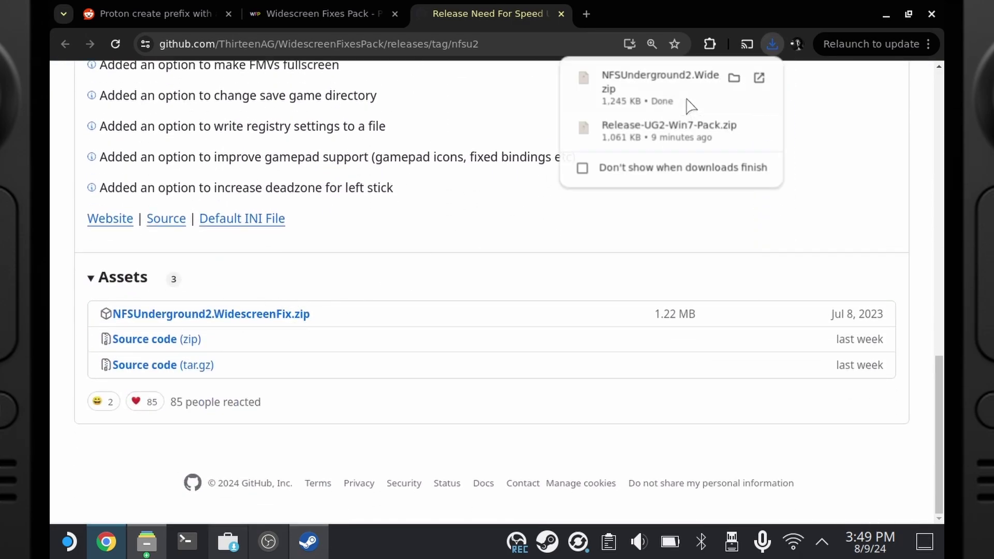
pyautogui.click(735, 78)
# Extract the widescreen fix archive and copy its scripts folder and dinput8.dll
pyautogui.rightClick(458, 294)
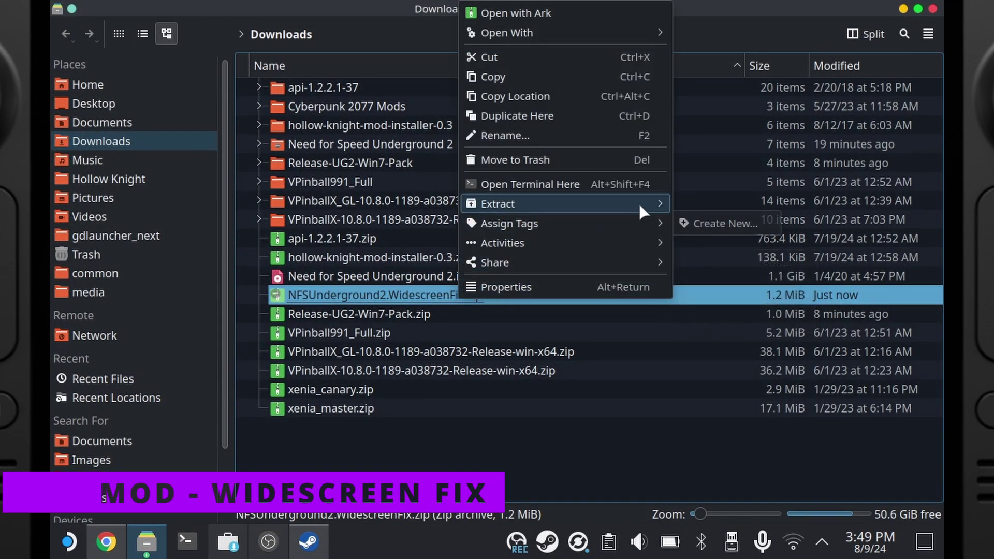
pyautogui.moveTo(638, 203)
pyautogui.click(752, 238)
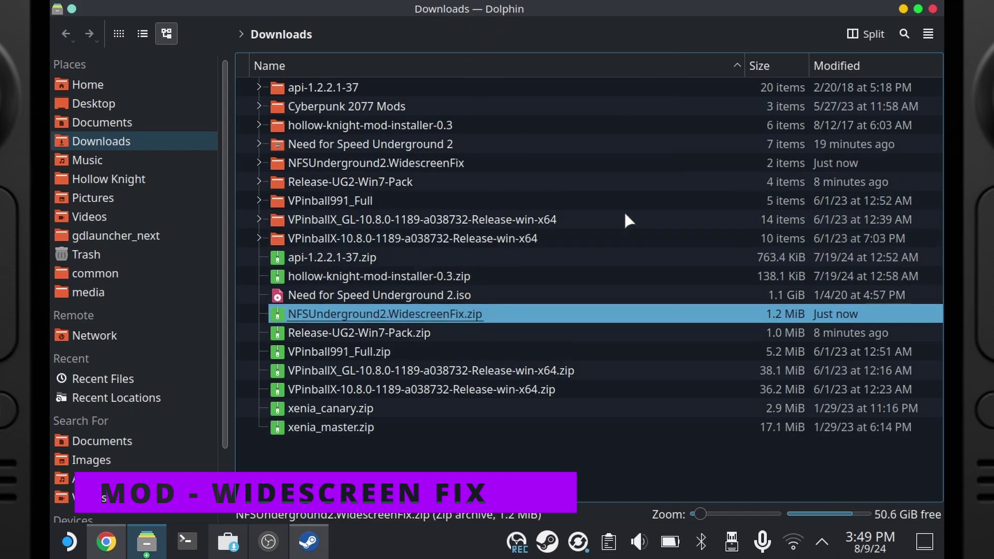
pyautogui.doubleClick(496, 163)
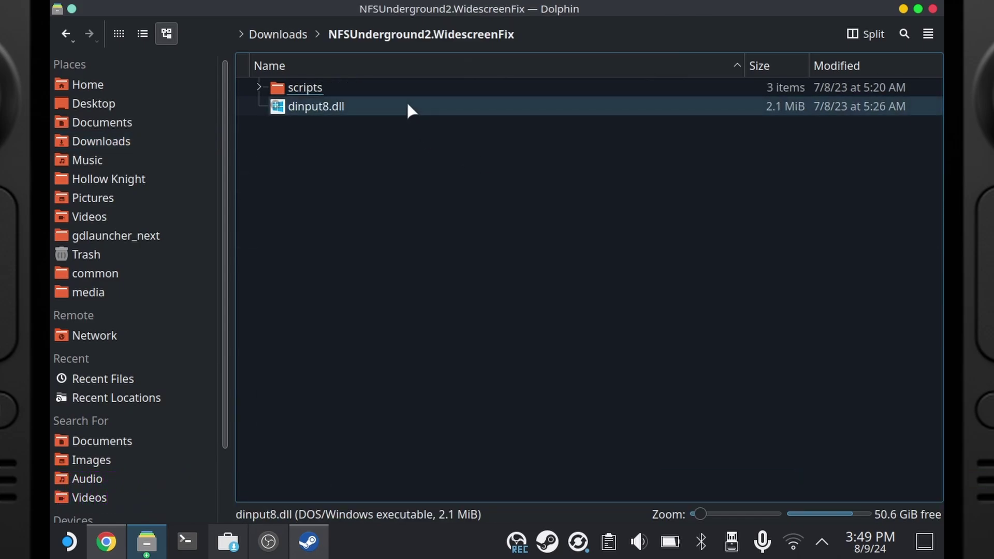
pyautogui.moveTo(386, 128); pyautogui.dragTo(350, 93)
pyautogui.rightClick(373, 108)
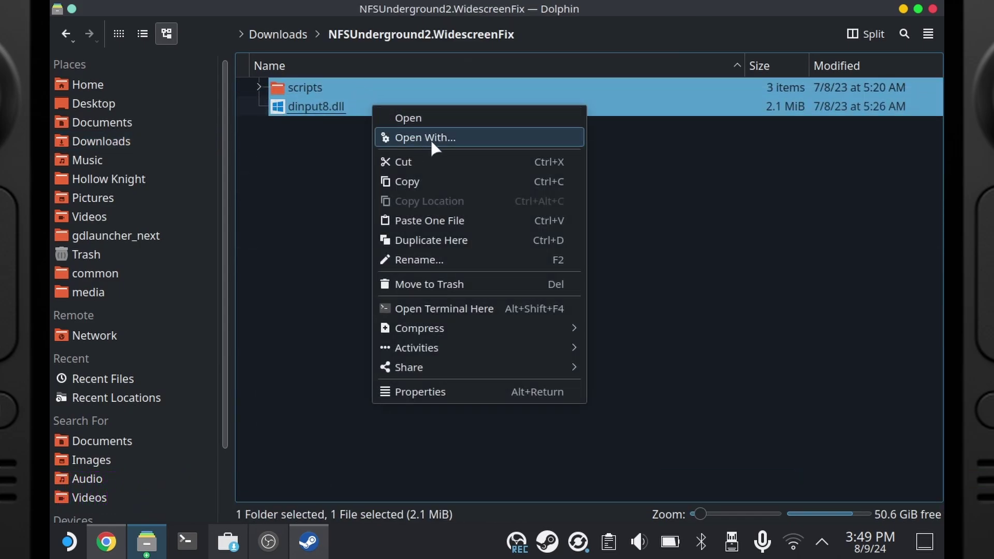
pyautogui.click(452, 183)
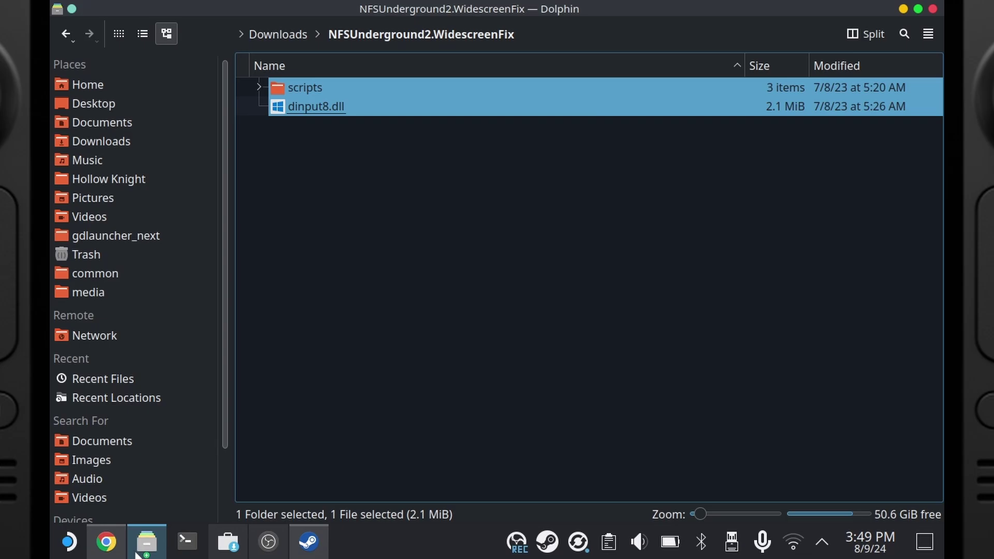
# Paste both items into the game folder, merging scripts and overwriting dinput8.dll
pyautogui.moveTo(137, 555)
pyautogui.click(175, 468)
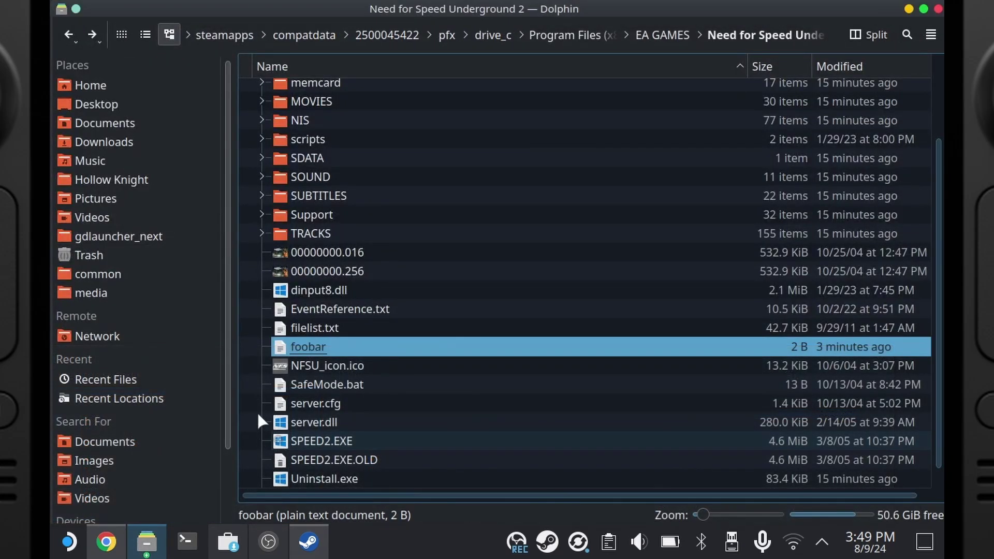
pyautogui.rightClick(252, 387)
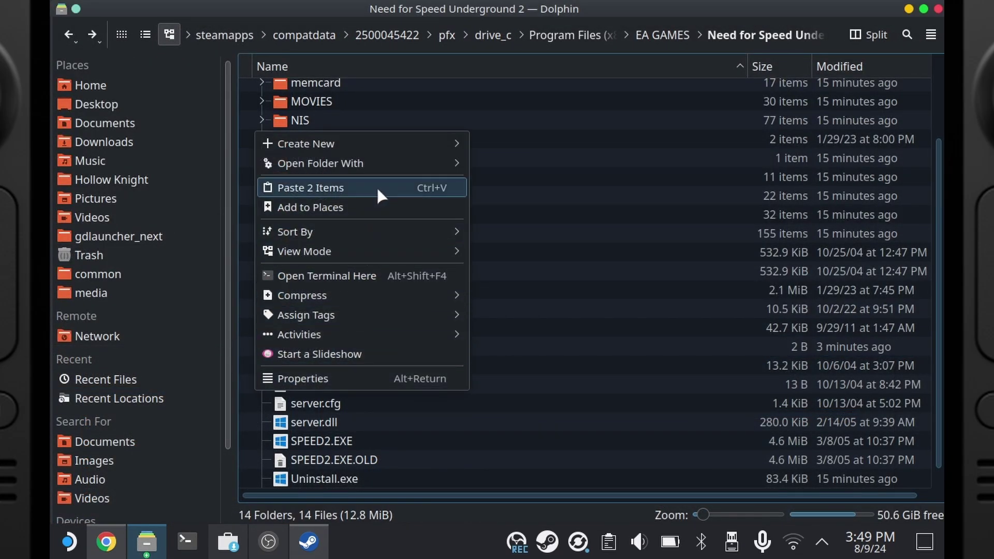
pyautogui.click(377, 186)
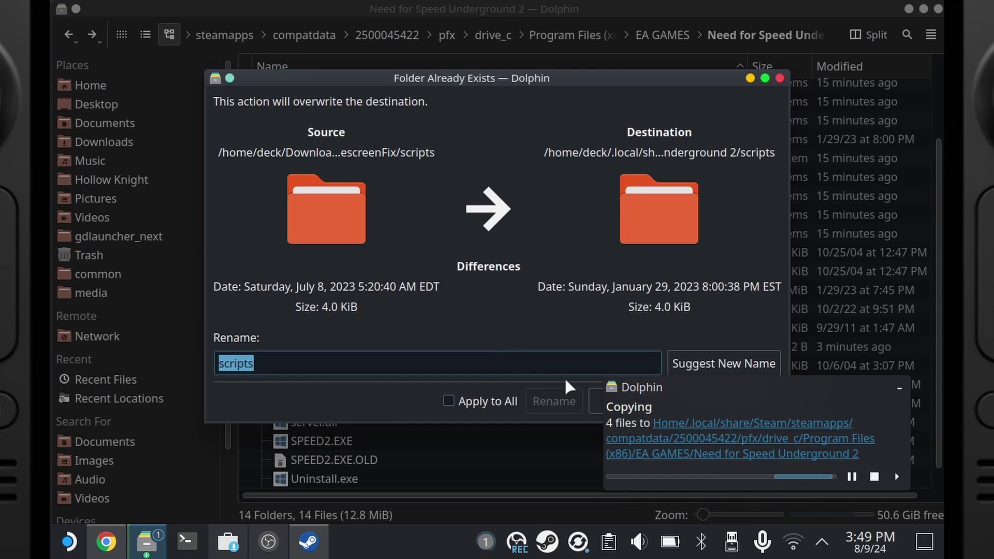
pyautogui.moveTo(567, 87); pyautogui.dragTo(474, 84)
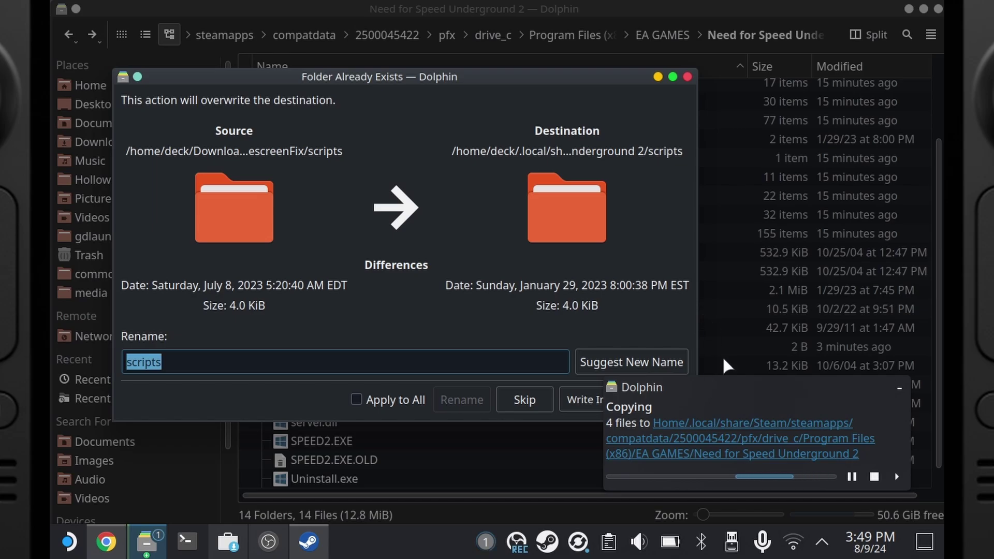
pyautogui.moveTo(572, 83); pyautogui.dragTo(536, 49)
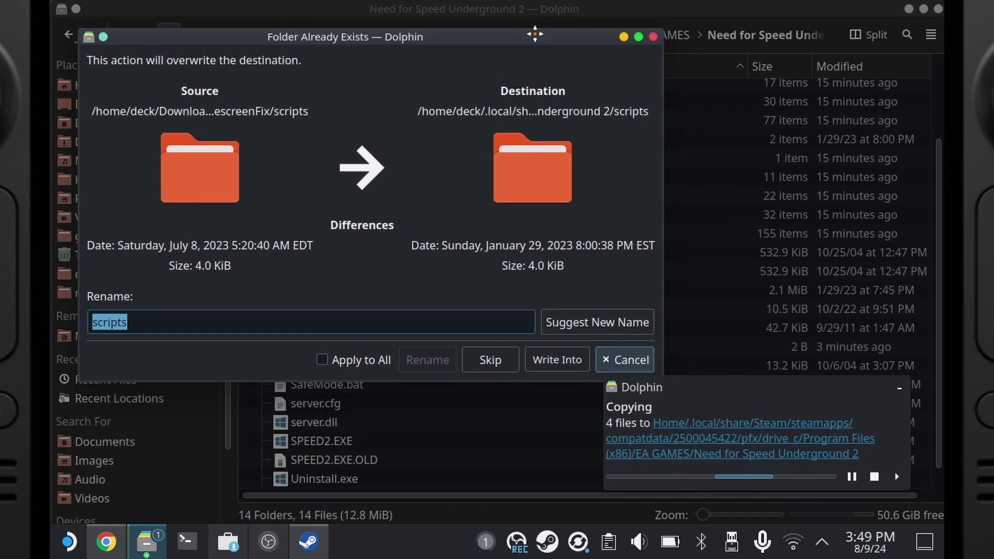
pyautogui.click(556, 364)
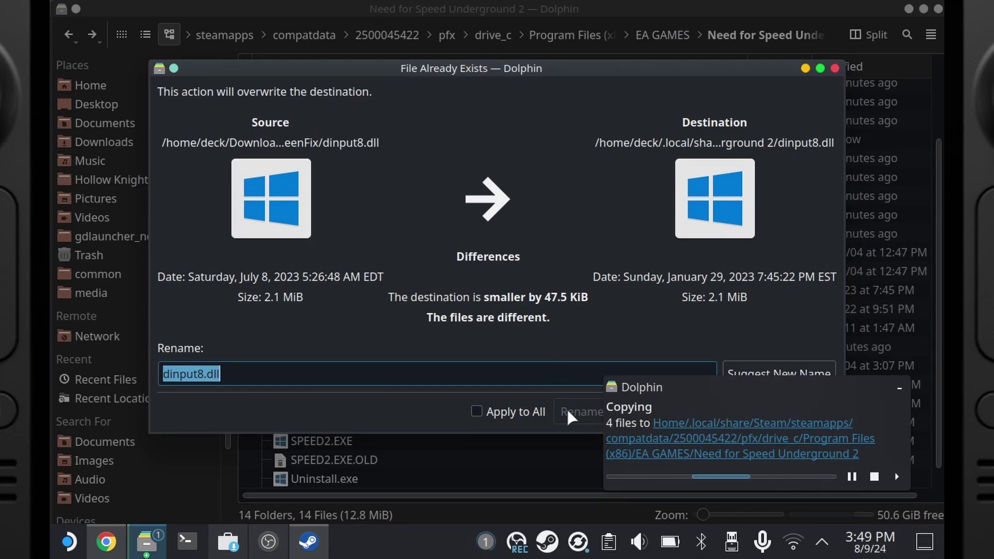
pyautogui.moveTo(739, 69); pyautogui.dragTo(595, 27)
pyautogui.click(586, 364)
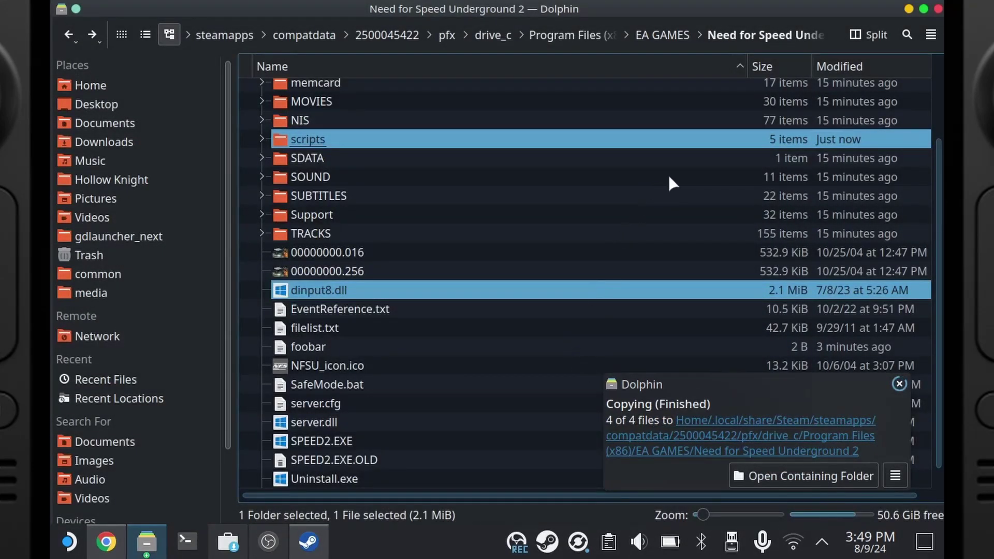
# Minimize the game folder and close the fix folder window and the browser
pyautogui.click(910, 10)
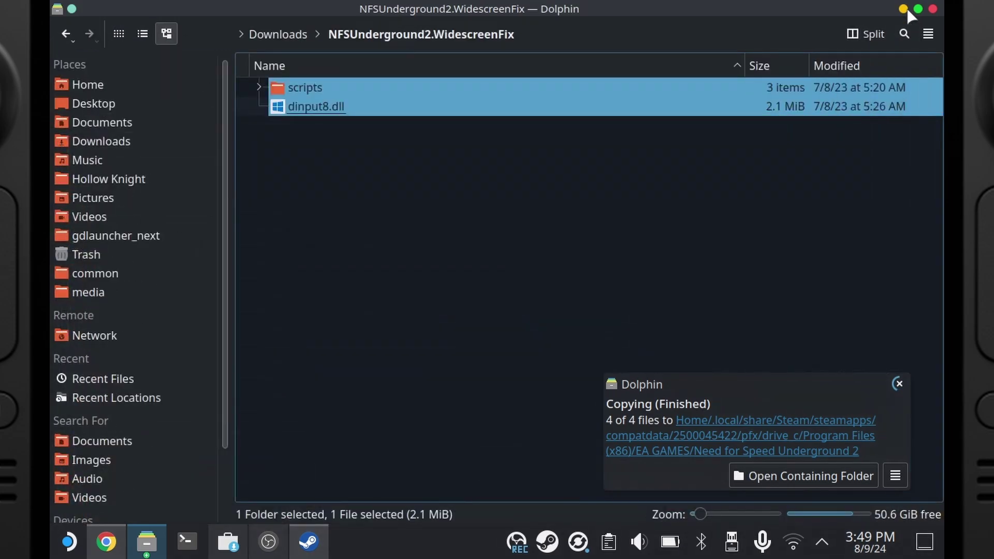
pyautogui.click(892, 135)
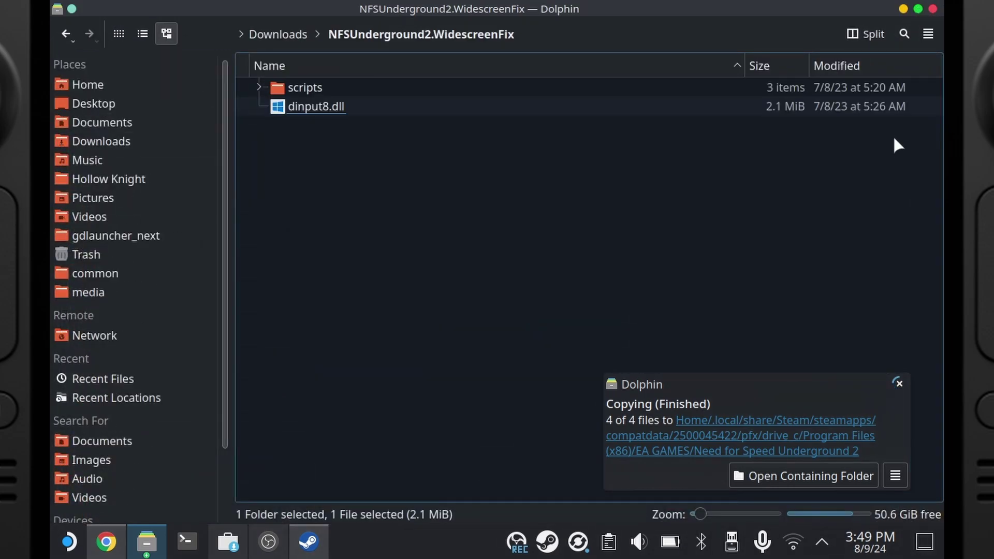
pyautogui.click(933, 9)
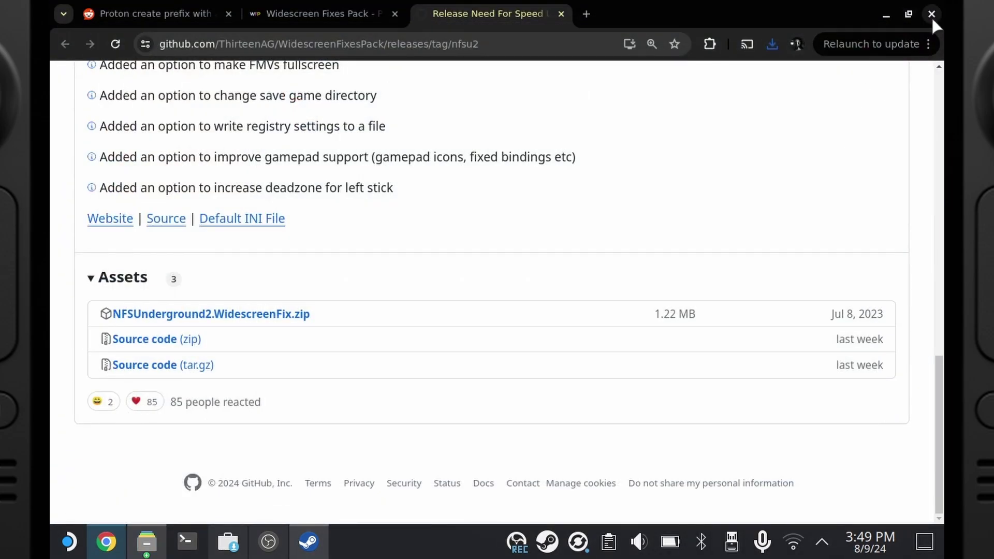
pyautogui.click(931, 17)
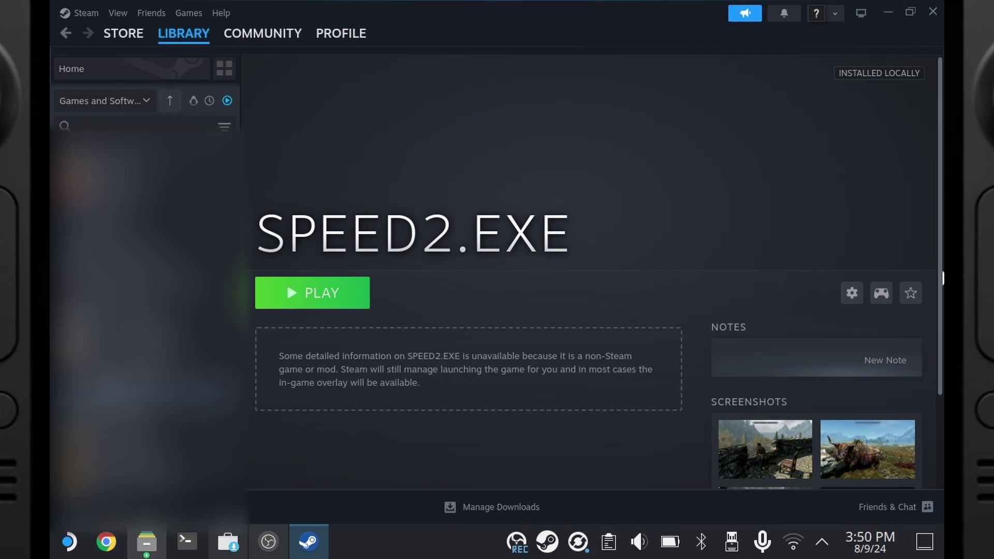
# Change the SPEED2.EXE shortcut's name to 'Need for Speed Underground 2' in its Steam properties
pyautogui.click(851, 294)
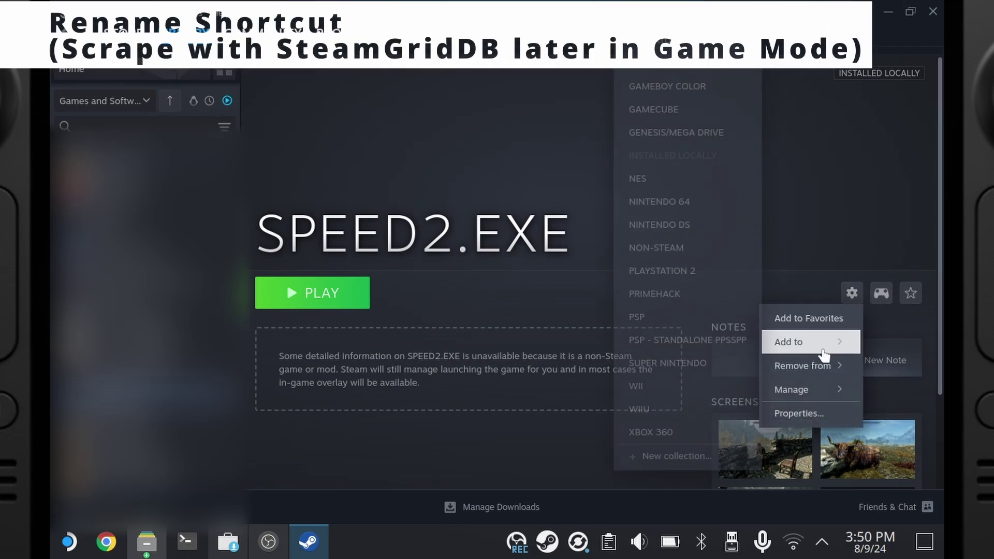
pyautogui.moveTo(814, 392)
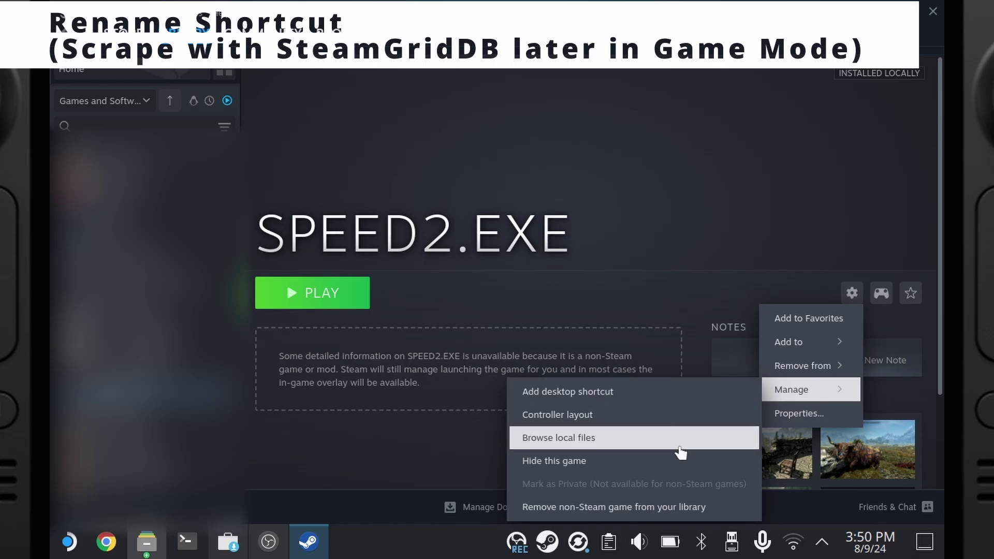
pyautogui.click(806, 413)
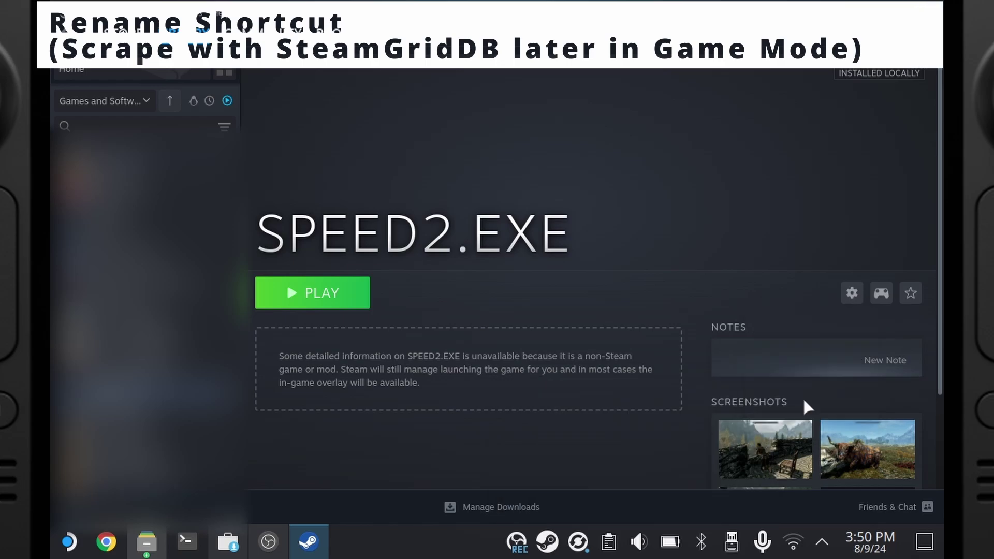
pyautogui.tripleClick(593, 125)
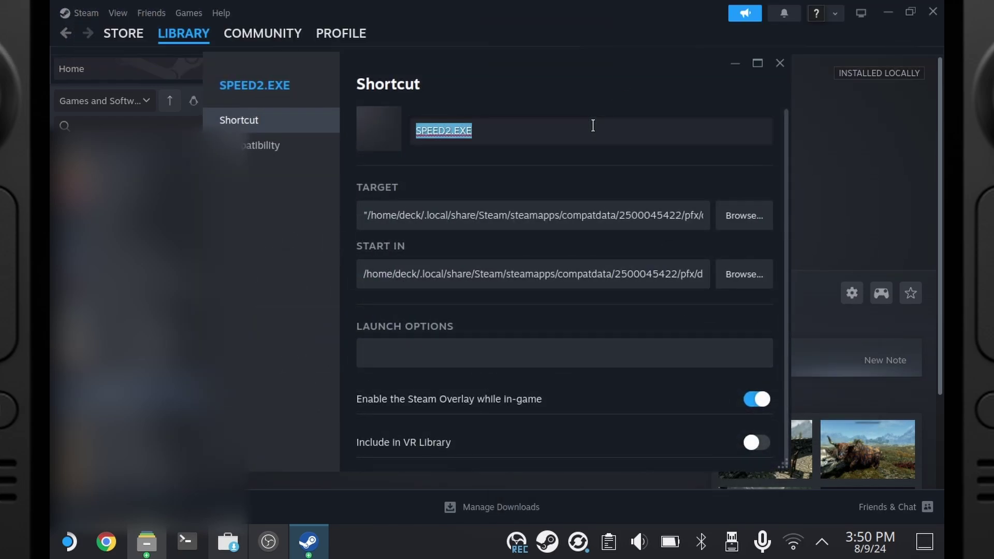
pyautogui.write('N')
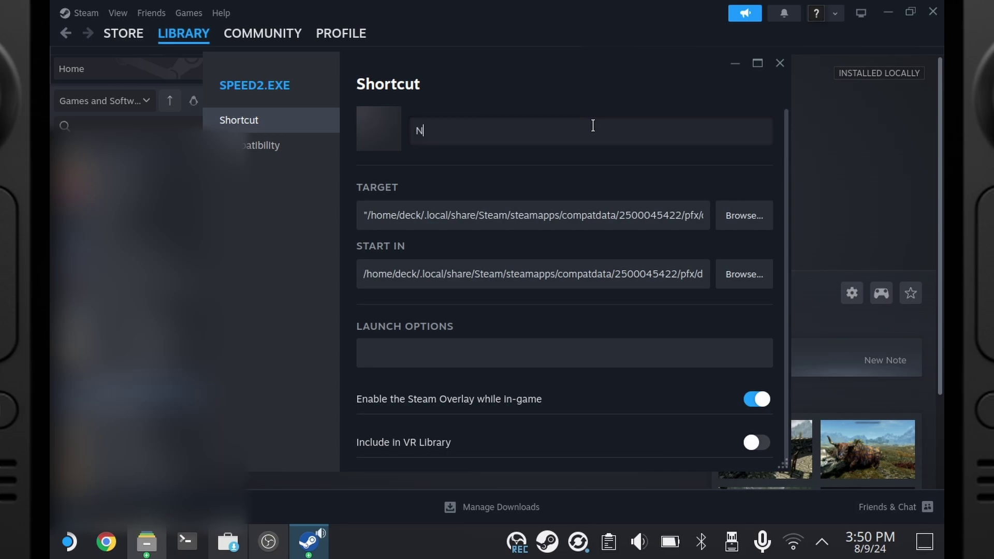
pyautogui.write('eed for Speed ')
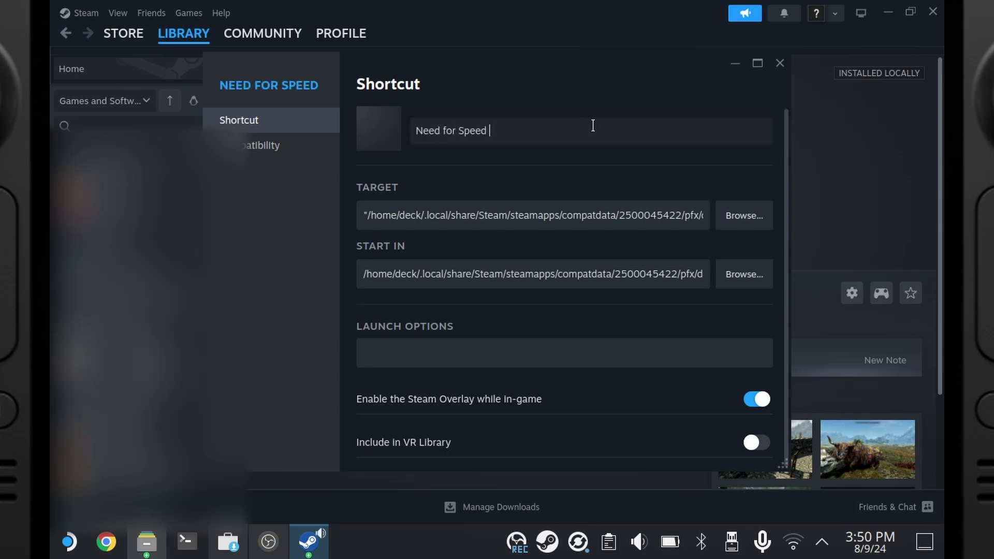
pyautogui.write('Underground 2')
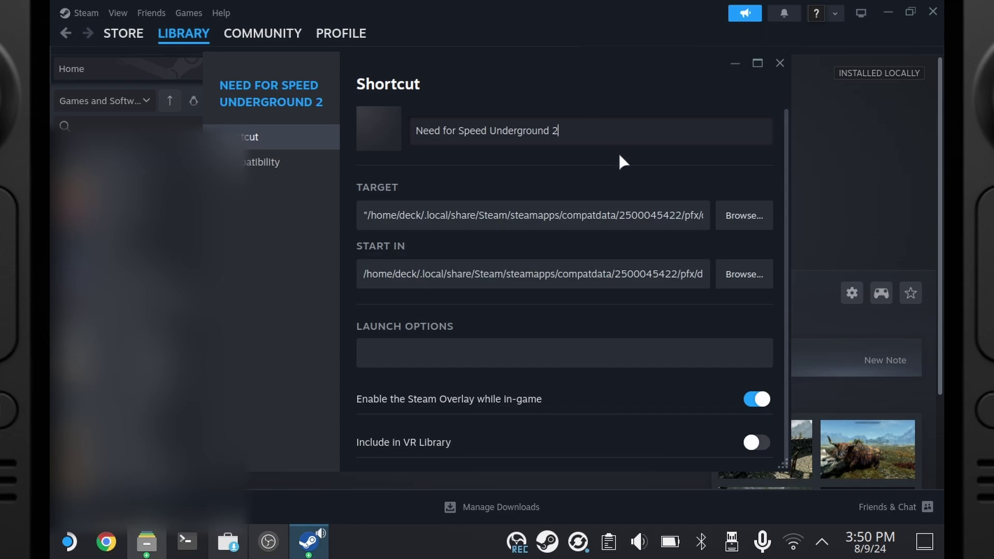
pyautogui.click(779, 65)
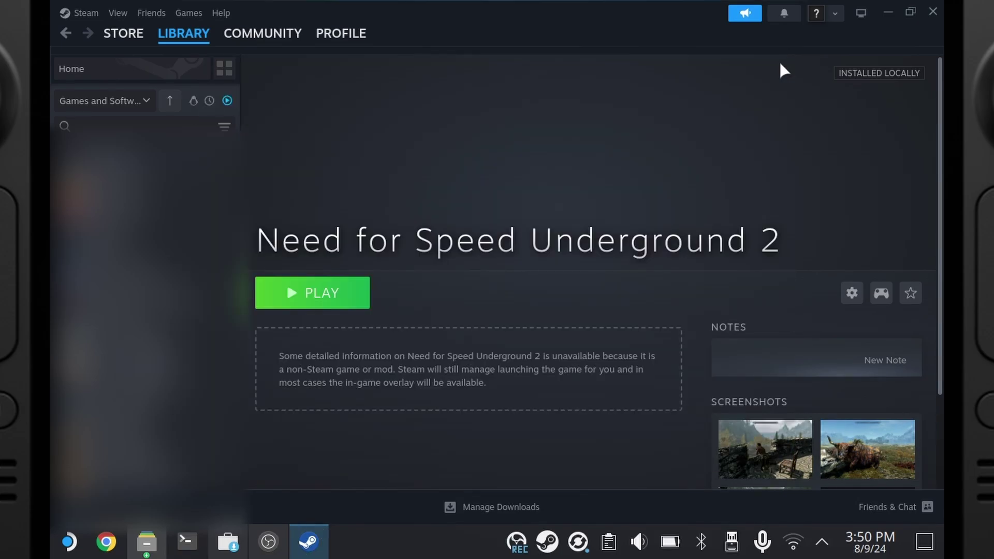
# Favourite the game and set launch options to WINEDLLOVERRIDES="dinput8.dll=n,b" %command%
pyautogui.click(907, 295)
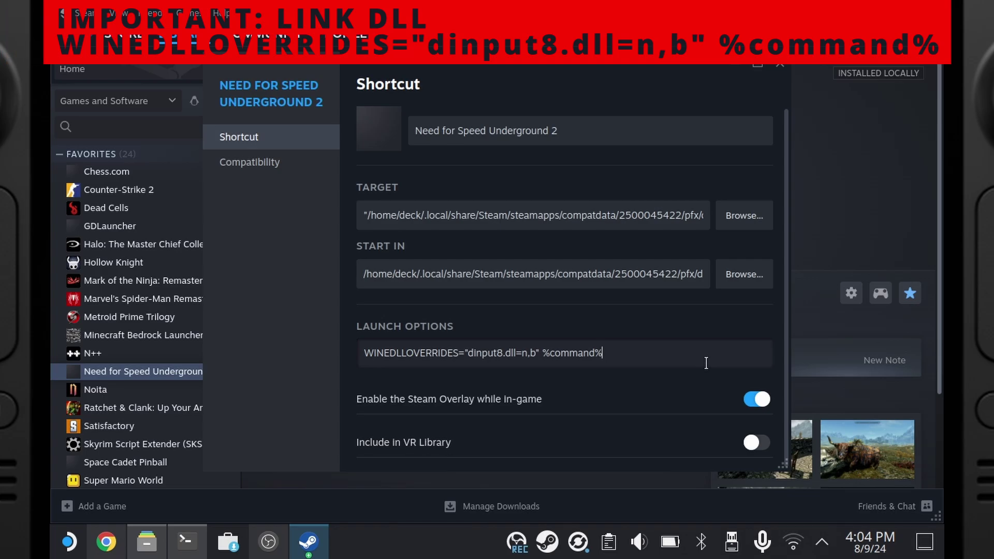
pyautogui.click(780, 63)
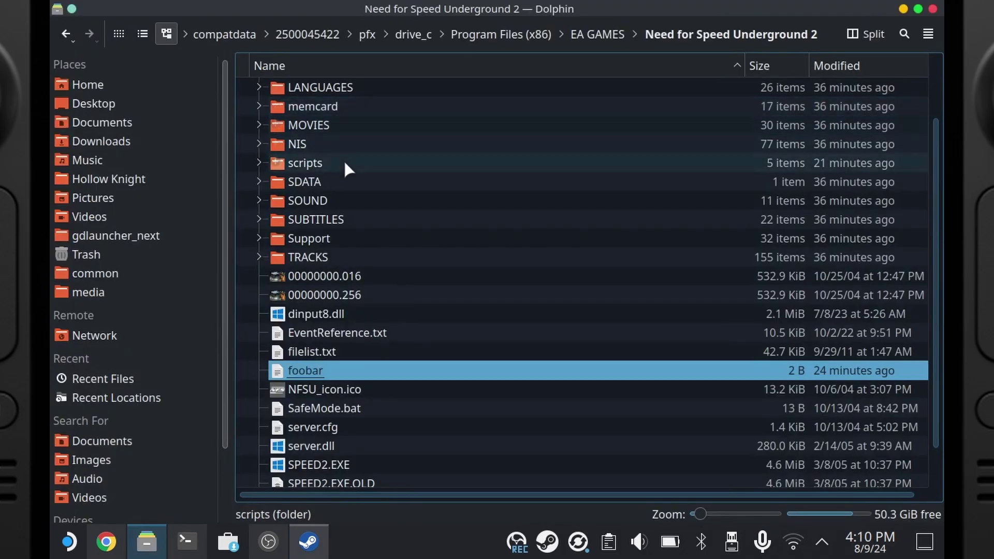
# Open NFSUnderground2.WidescreenFix.ini from the game's scripts folder with Kate
pyautogui.click(344, 164)
pyautogui.doubleClick(345, 164)
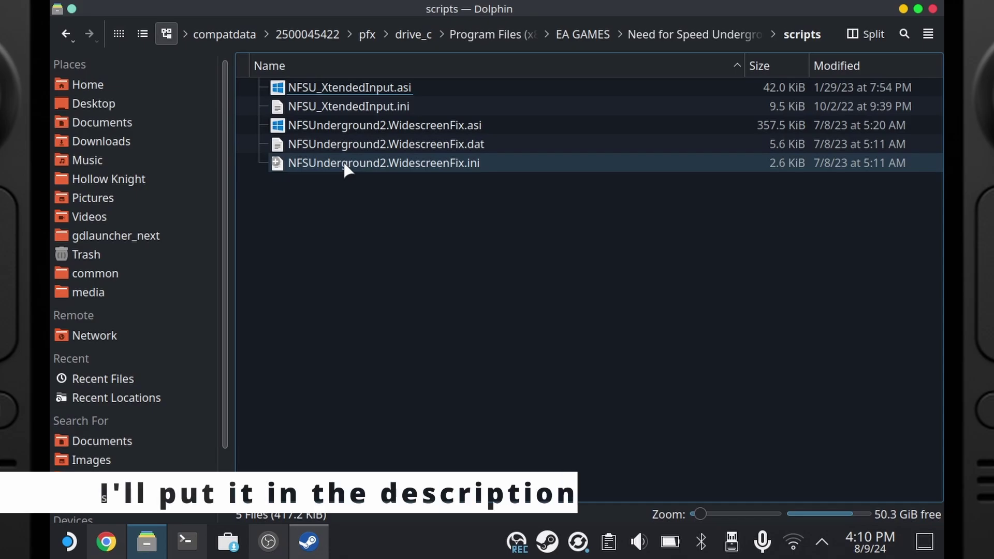
pyautogui.click(399, 167)
pyautogui.rightClick(399, 169)
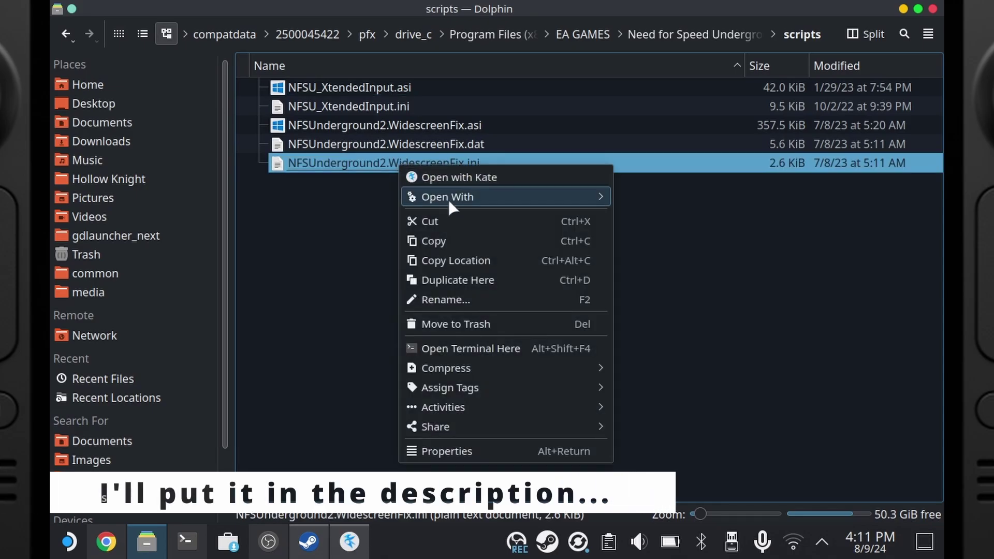
pyautogui.click(468, 179)
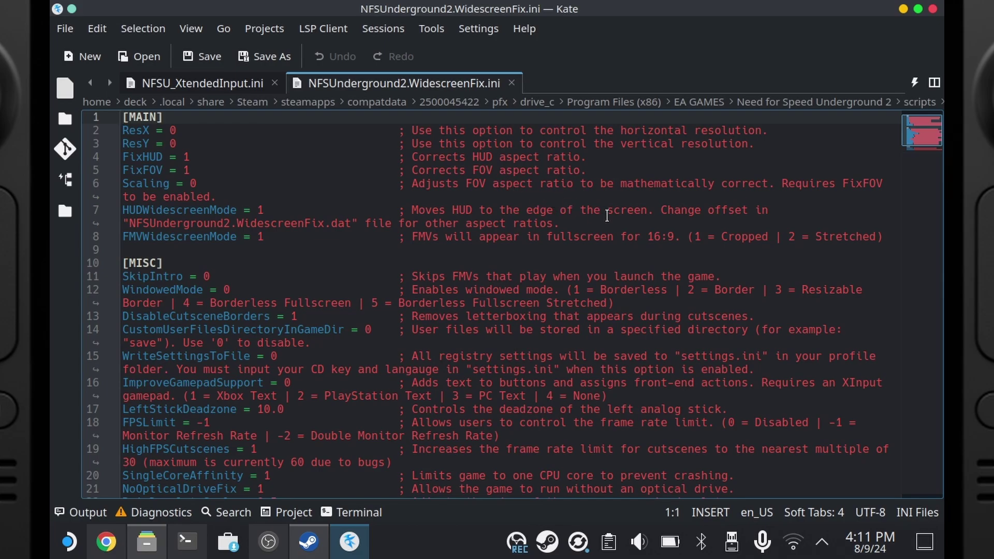
# Change ResX from 0 to 1280 and ResY from 0 to 800 in the widescreen fix ini
pyautogui.press('Down')
pyautogui.press('End')
pyautogui.press('BackSpace')
pyautogui.write('1280')
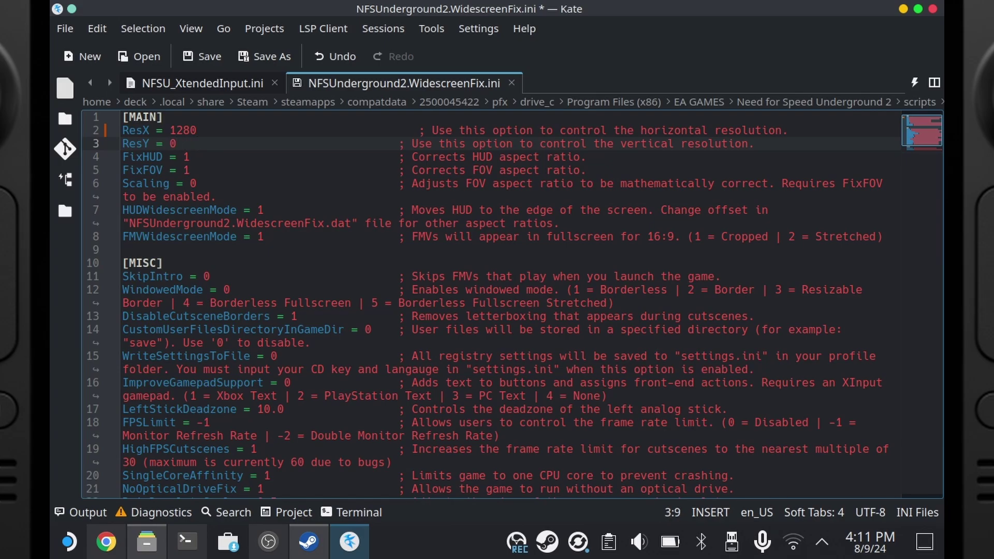
pyautogui.press('BackSpace')
pyautogui.write('800')
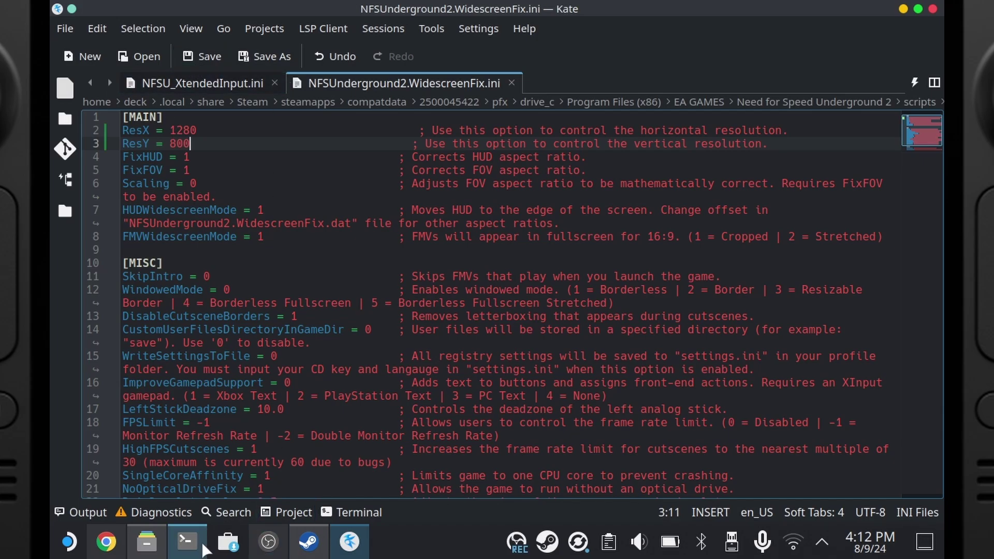
pyautogui.click(309, 542)
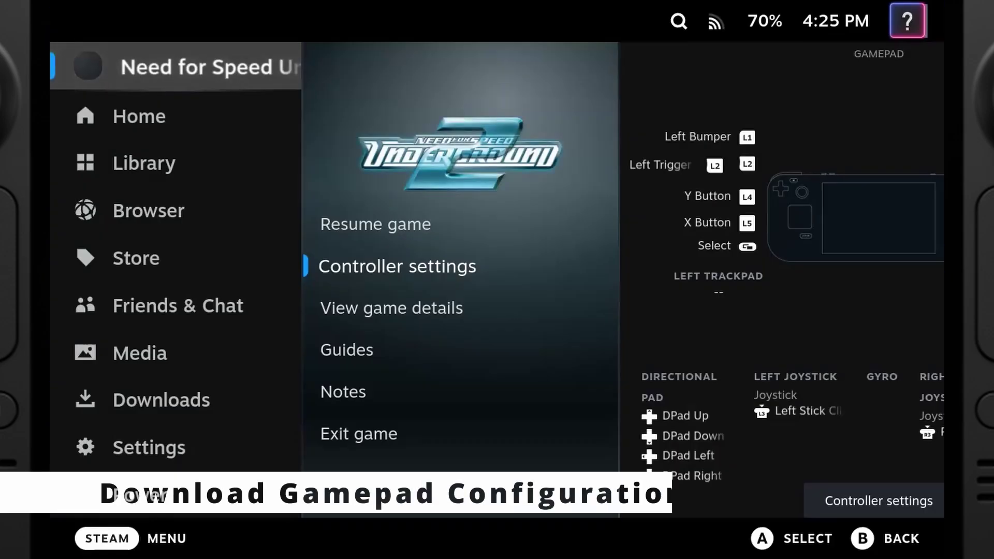
# Look through the Gamepad layout templates in controller settings, then drive the car forward in-game
pyautogui.press('Return')
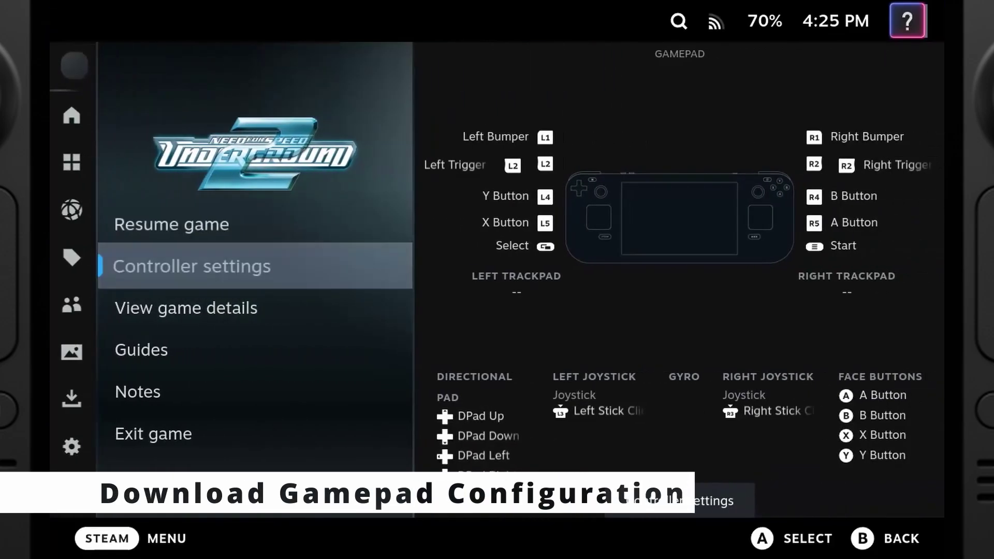
pyautogui.press('Escape')
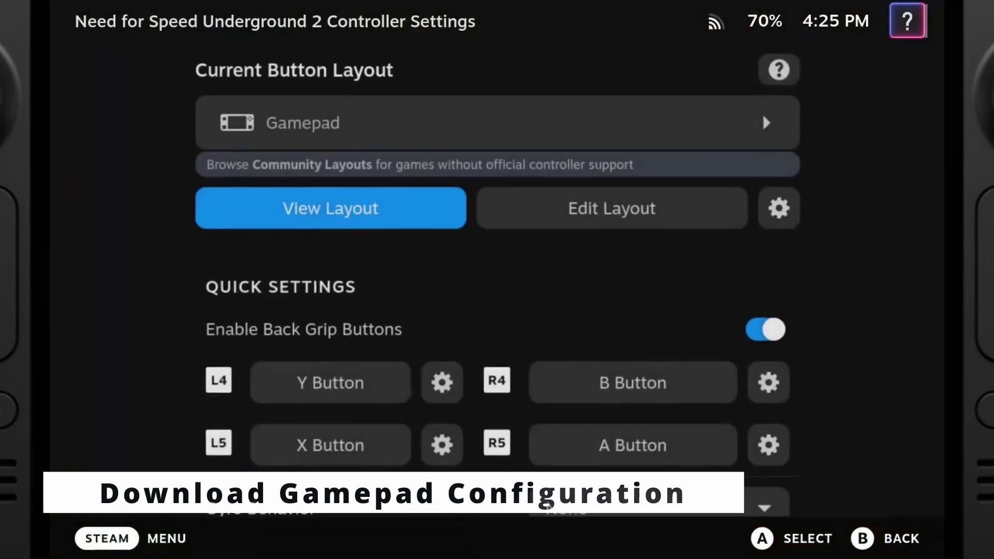
pyautogui.press('Up')
pyautogui.press('Return')
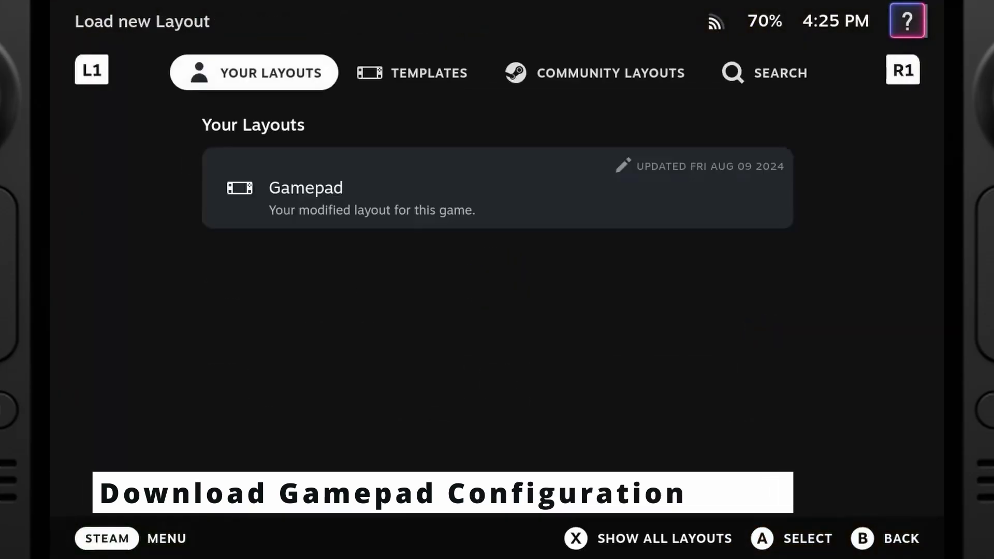
pyautogui.press('Tab')
pyautogui.press('Tab')
pyautogui.press('Tab')
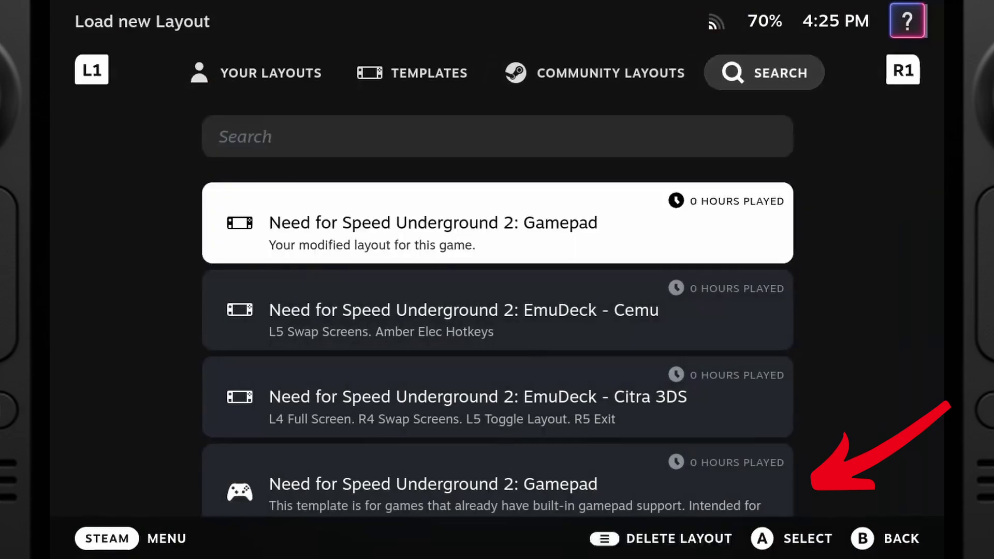
pyautogui.press('Down')
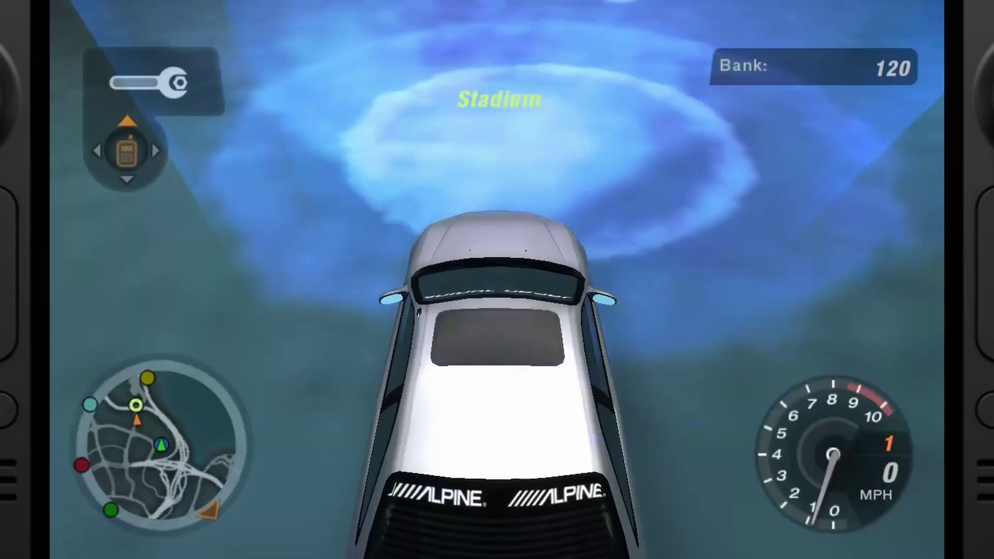
pyautogui.press('Up')
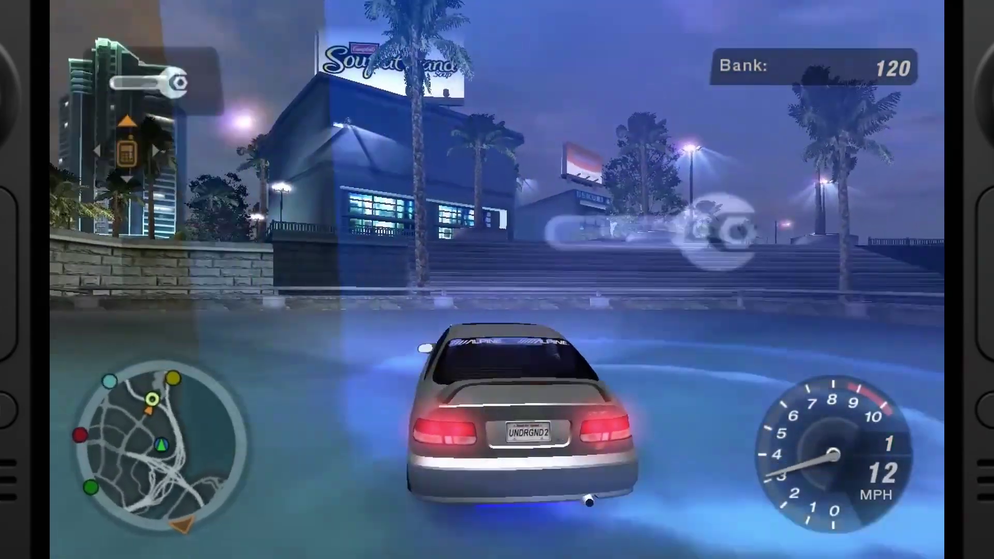